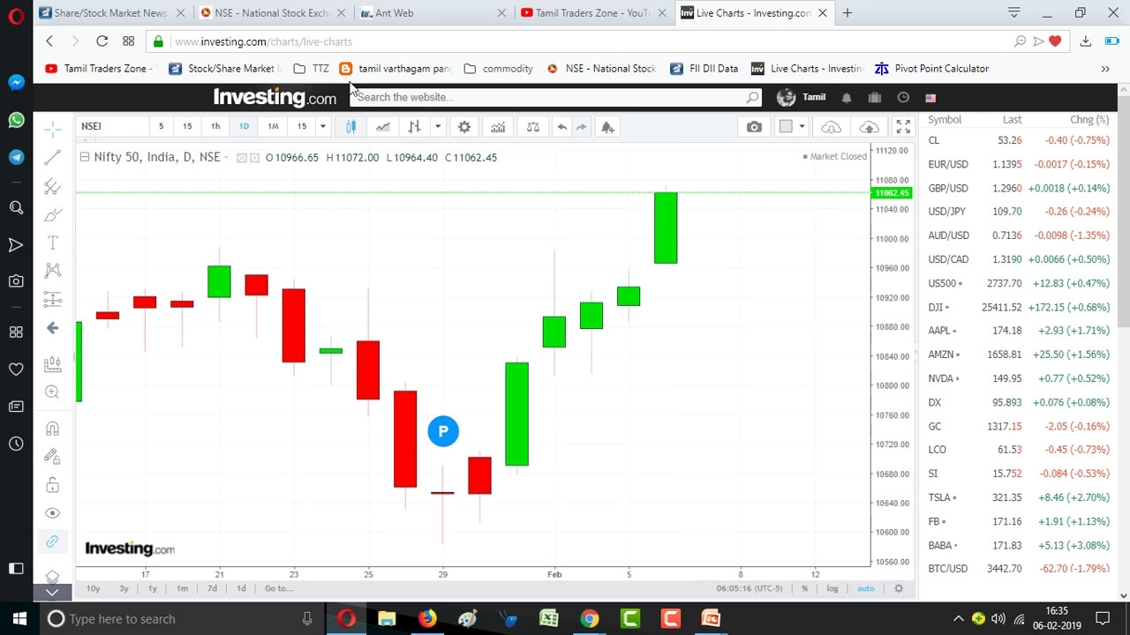
Step: On the NSE website, search Equity Derivatives for nifty and open the Nifty 50 quote
left_click(279, 11)
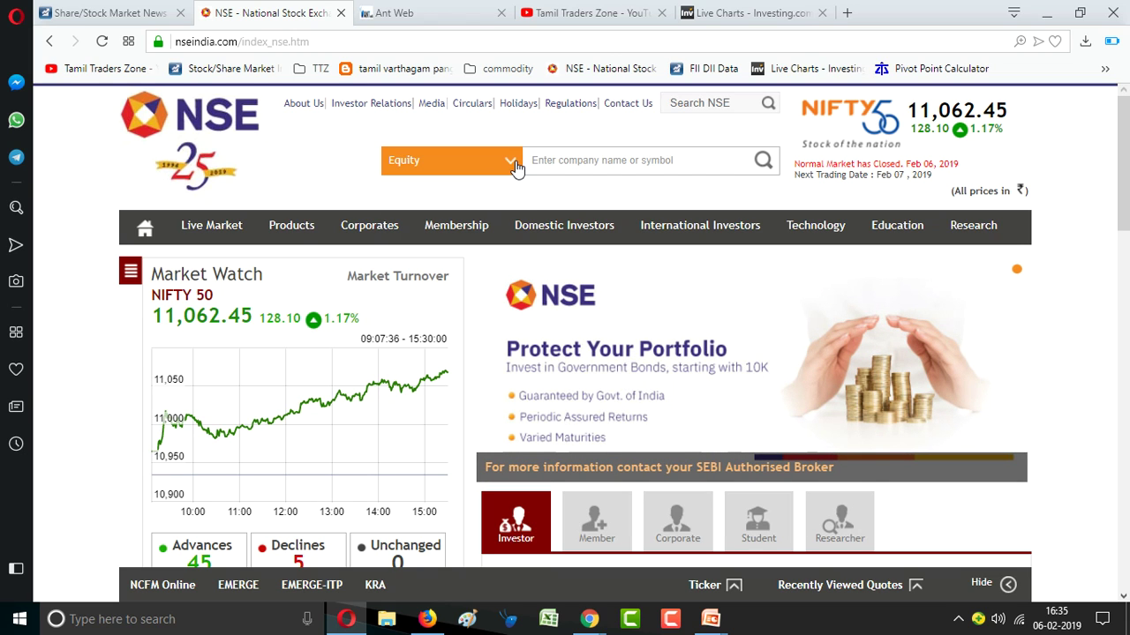
left_click(503, 163)
left_click(487, 195)
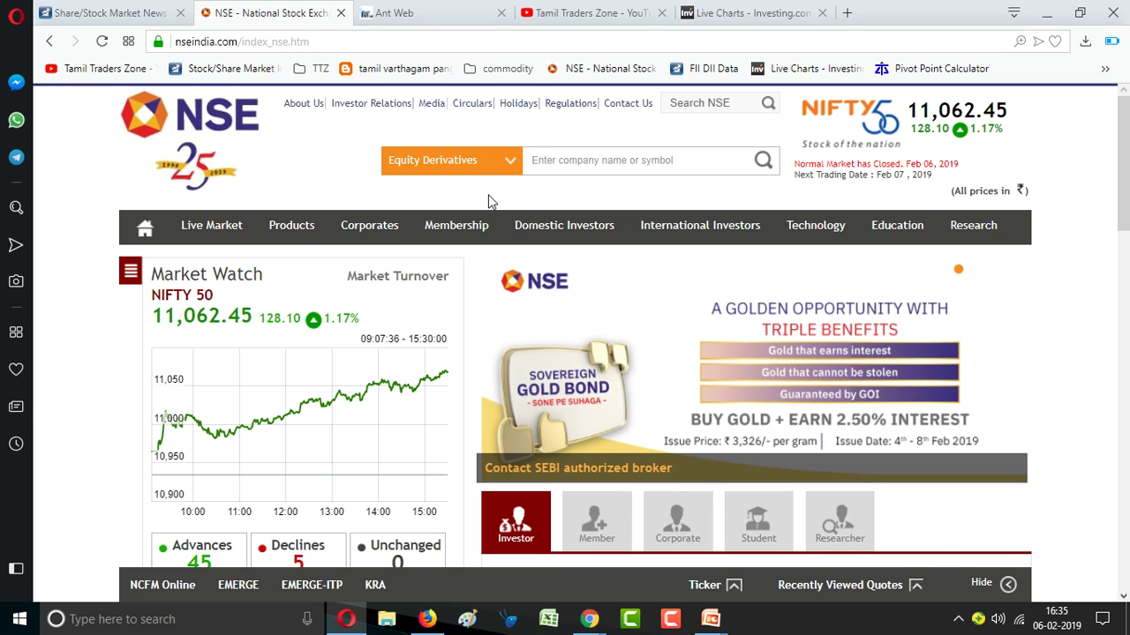
left_click(536, 159)
type("nifty")
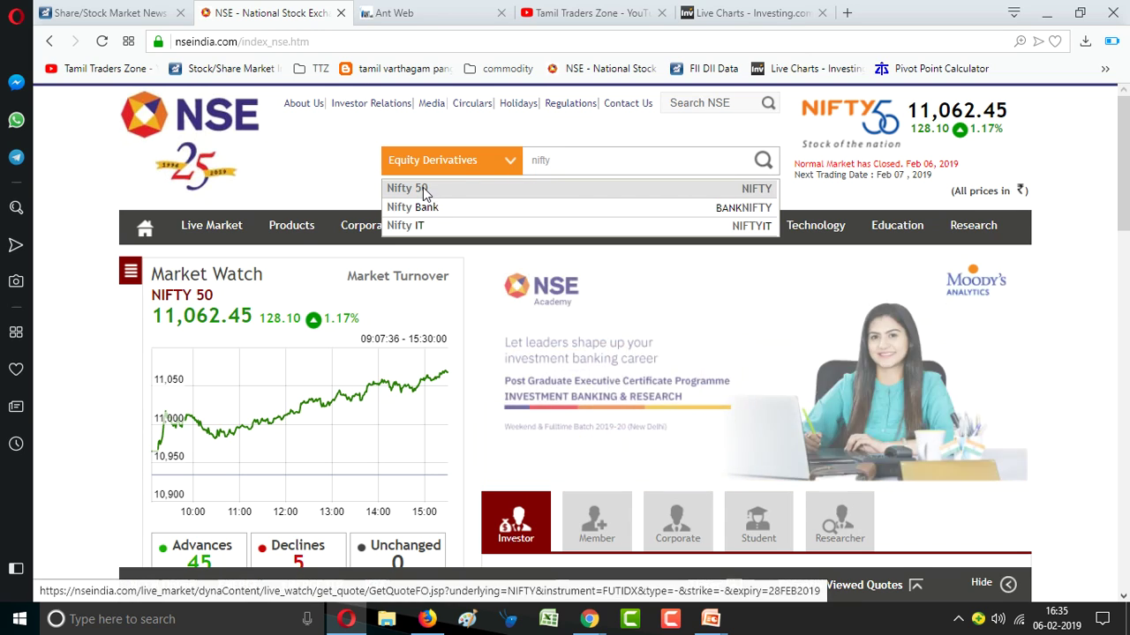
left_click(422, 189)
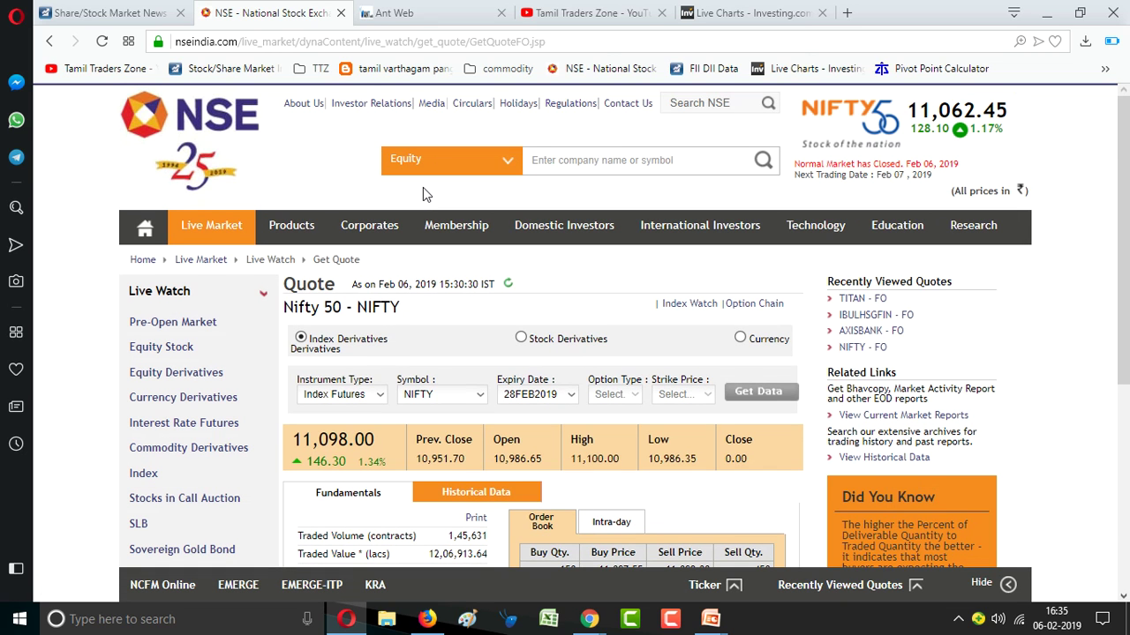
Step: Open the NIFTY option chain from the quote page and examine the call and put rows up to the strikes around 11000
scroll(510, 420, "down", 1)
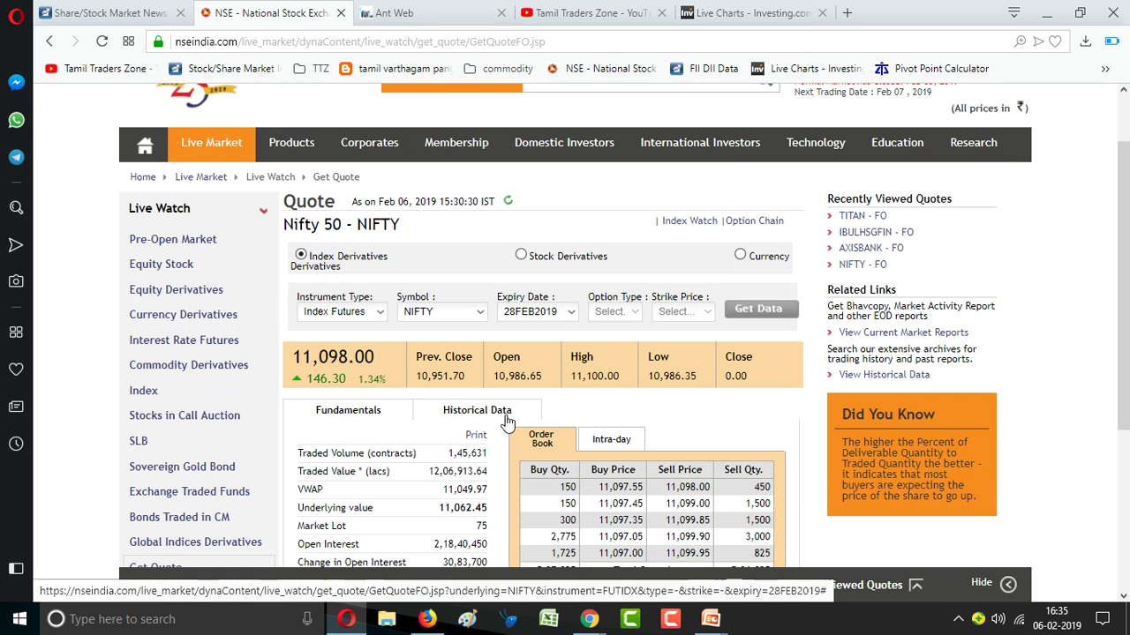
left_click(508, 422)
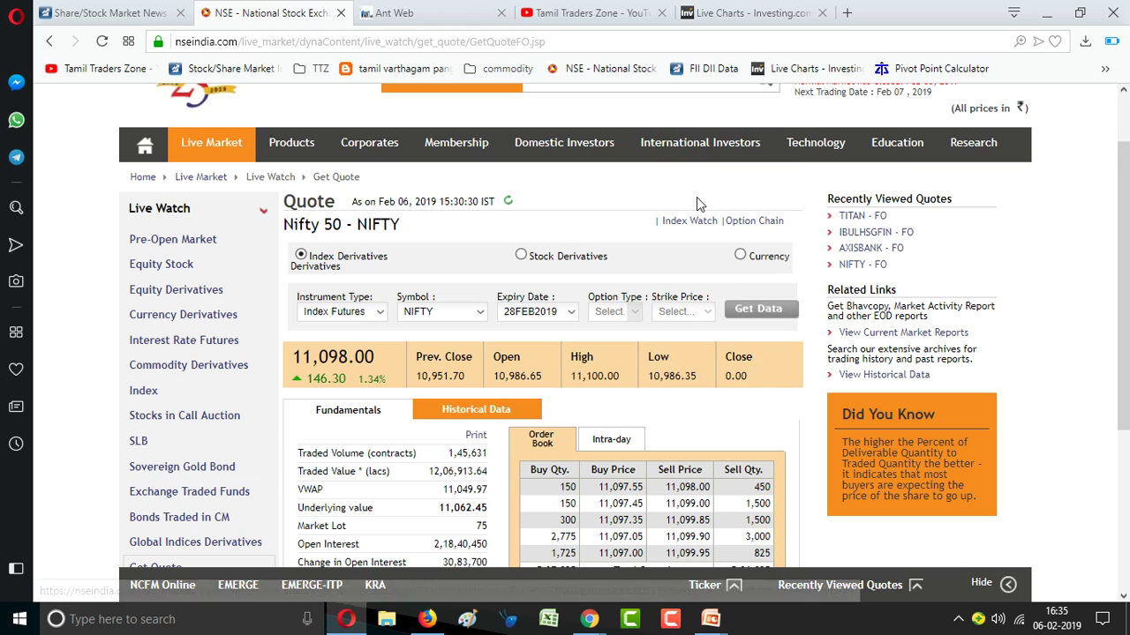
left_click(744, 226)
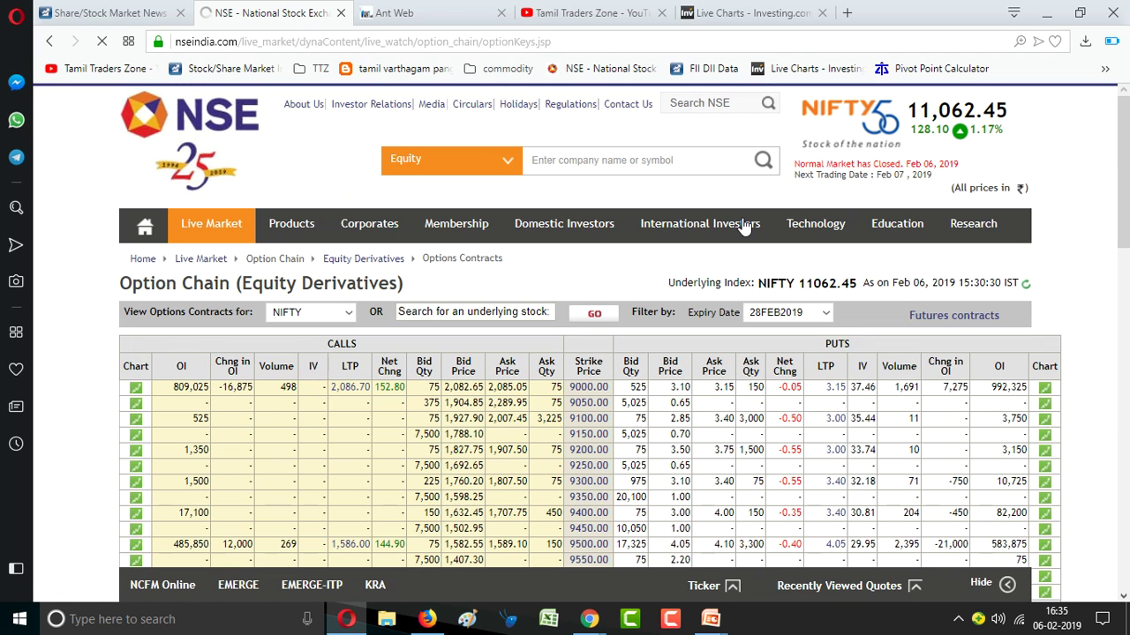
mouse_move(732, 223)
scroll(702, 431, "down", 2)
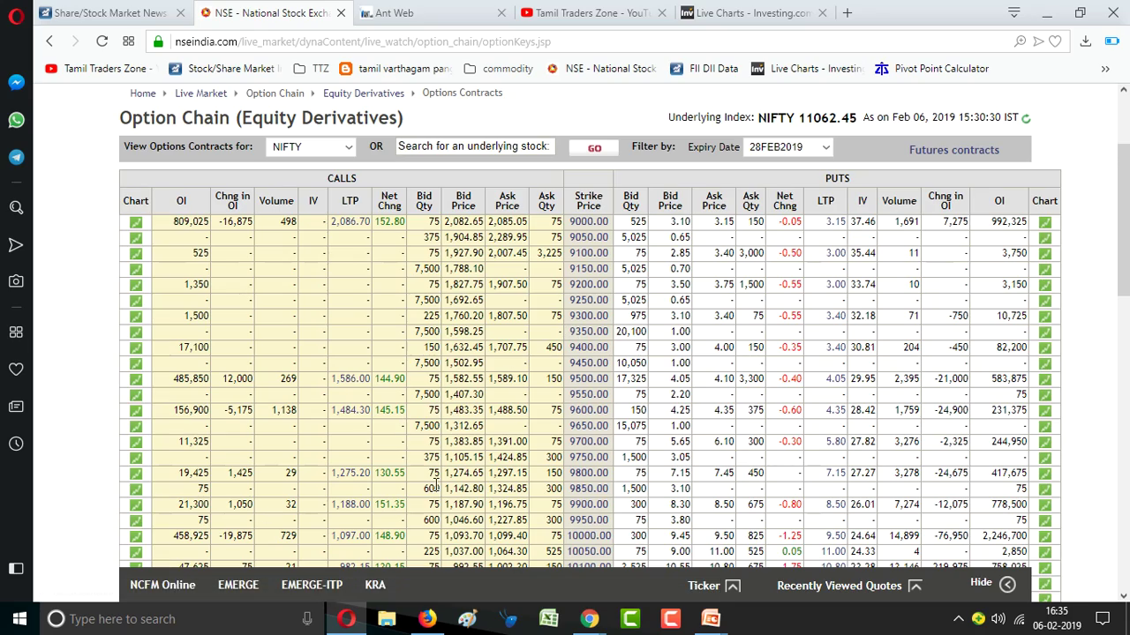
scroll(574, 427, "up", 2)
scroll(574, 426, "down", 3)
scroll(573, 426, "down", 3)
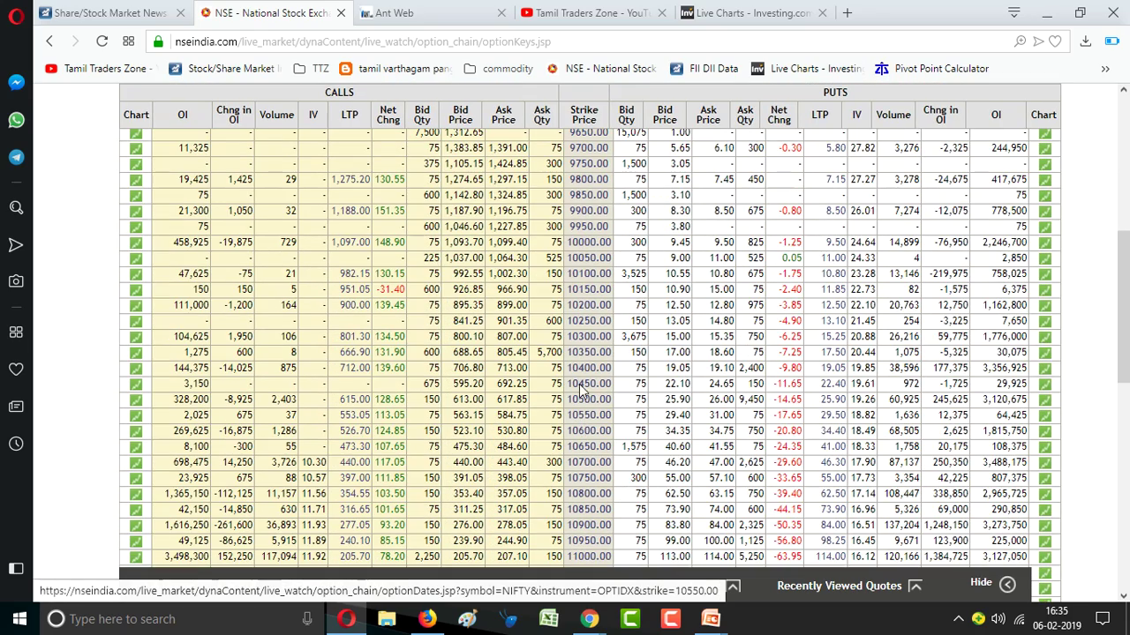
scroll(598, 442, "down", 1)
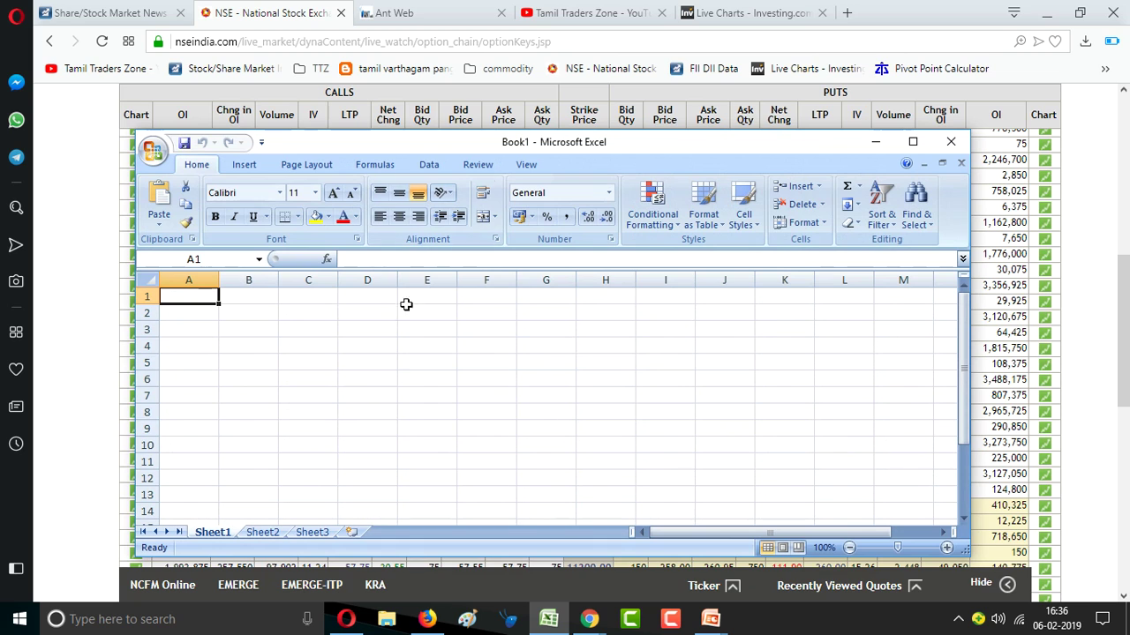
Step: Maximize the blank Excel workbook and enter 100 in cell F5 and 11100 in cell E5
double_click(553, 142)
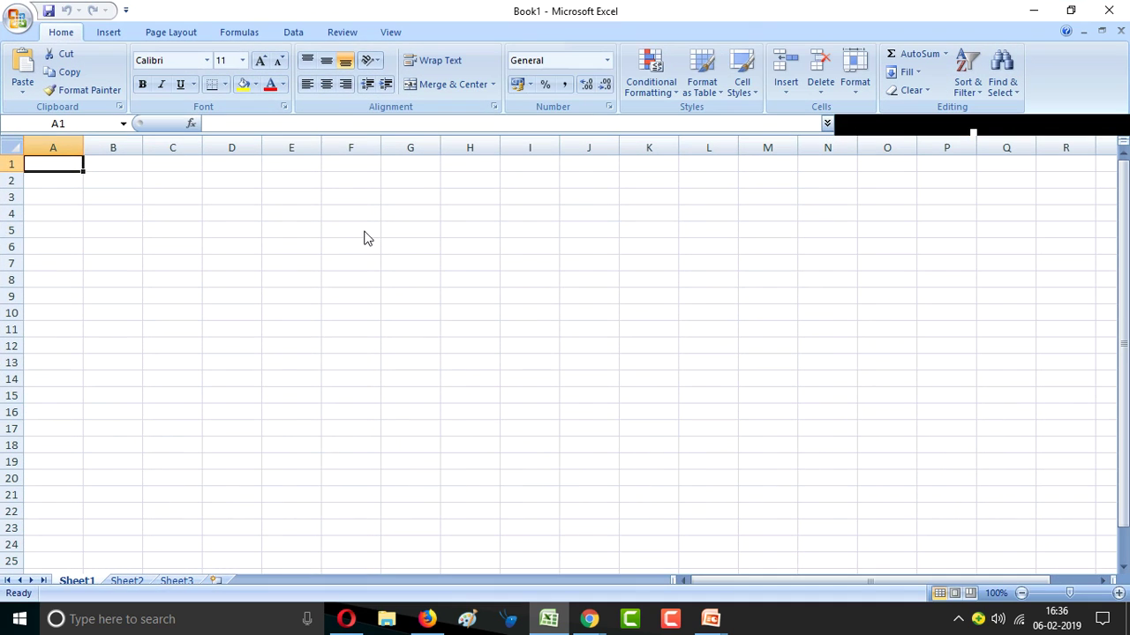
left_click(350, 232)
type("100")
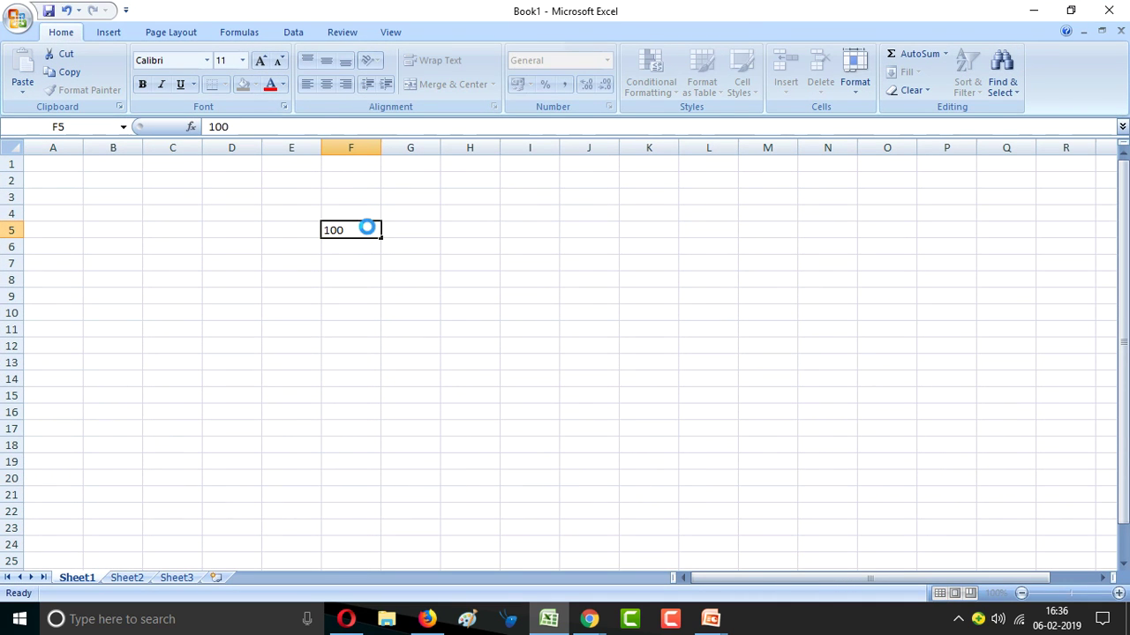
key("Left")
type("11100")
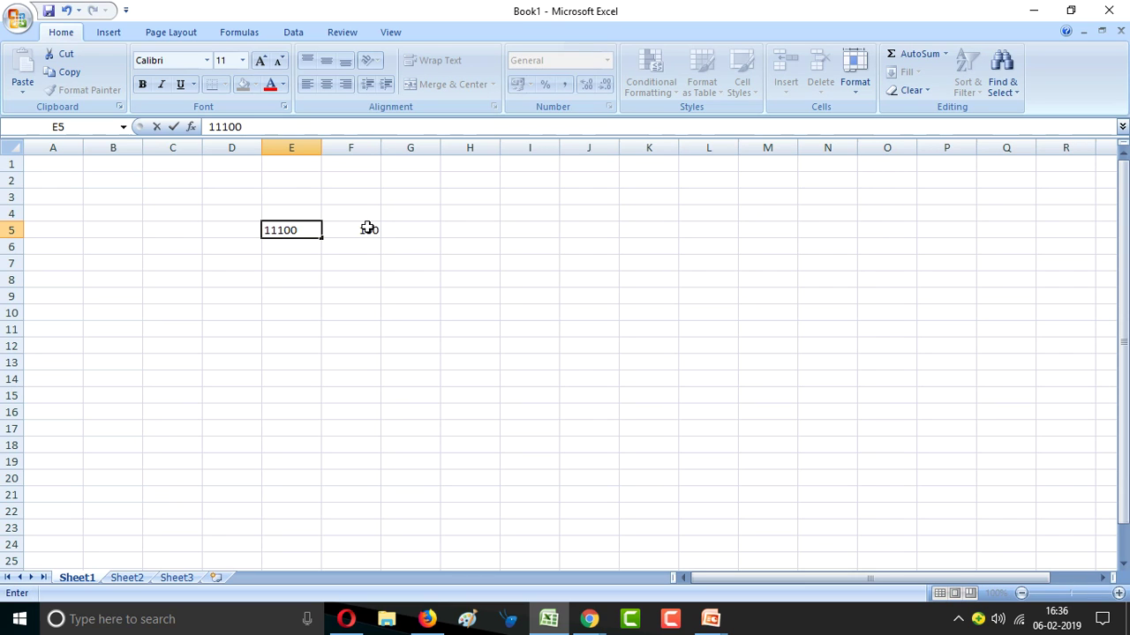
key("Return")
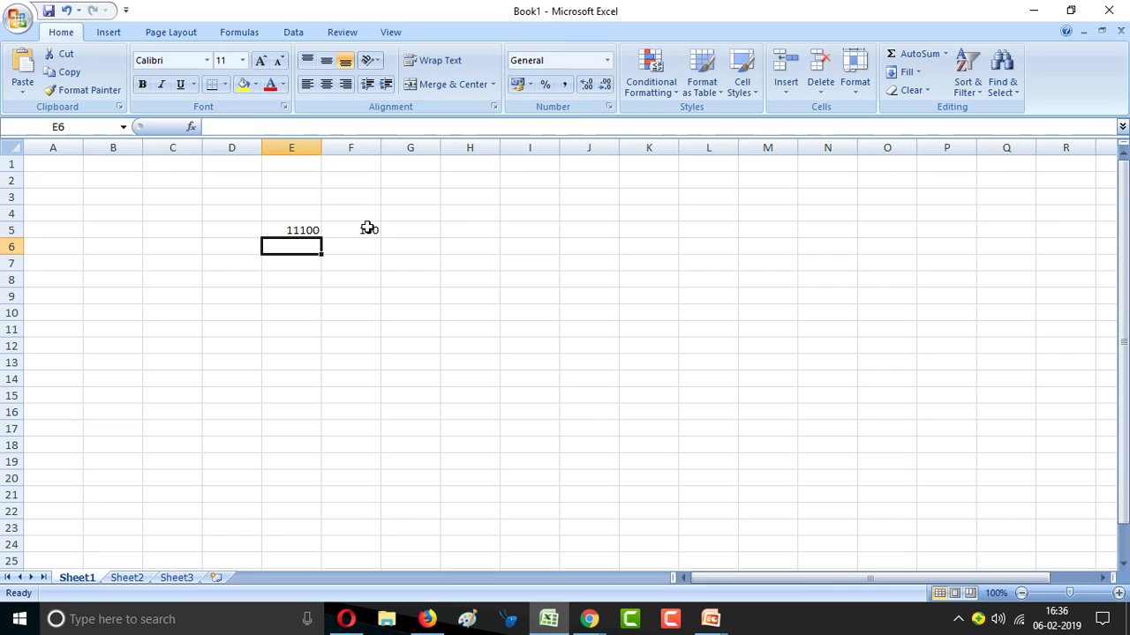
Step: Enter the date 05.02.2019 in cell D5, beside the 11100 strike
key("Up")
key("Left")
key("Left")
key("Right")
type("0")
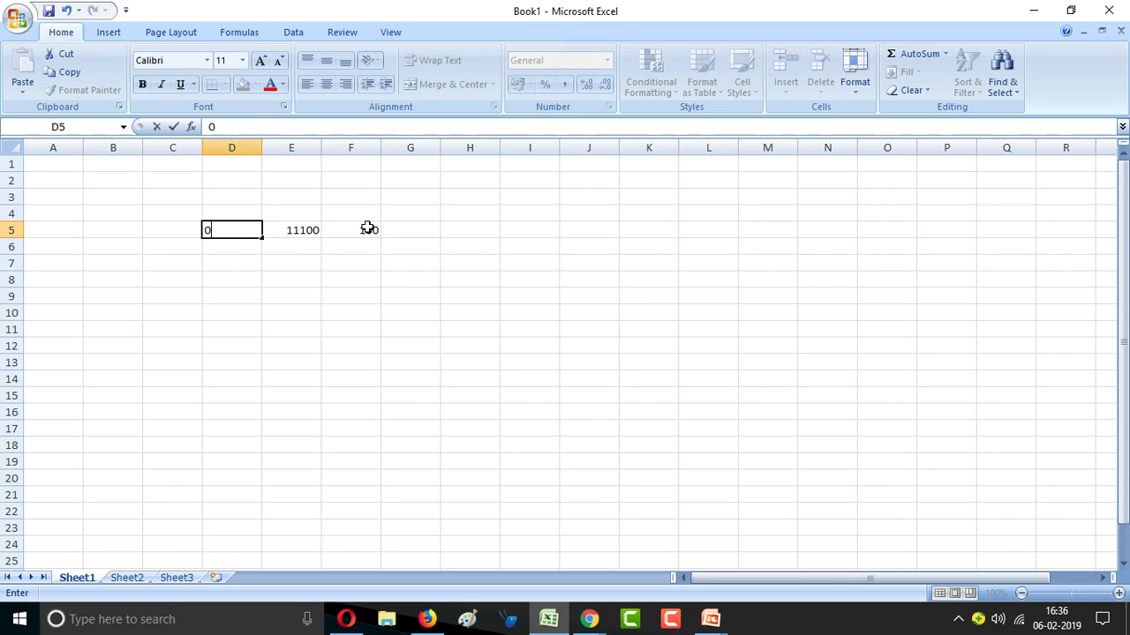
key("BackSpace")
type("0")
key("BackSpace")
type("05.02.2019")
key("Tab")
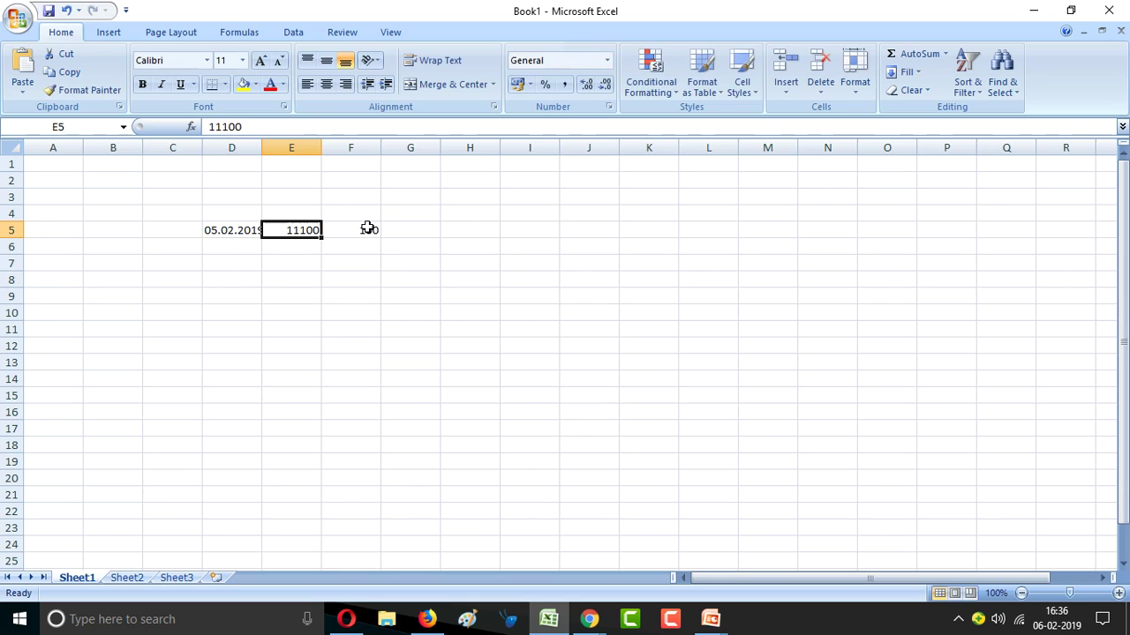
Step: Enter the lot size 75 in cell G5, beside the 100 premium
key("Left")
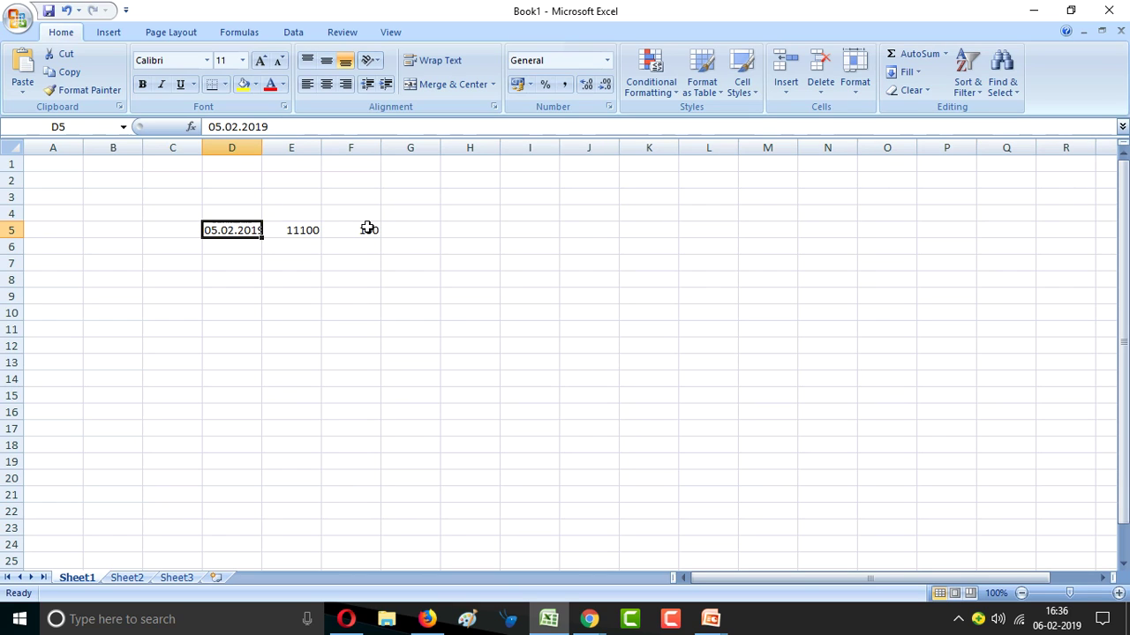
key("Right")
key("Right")
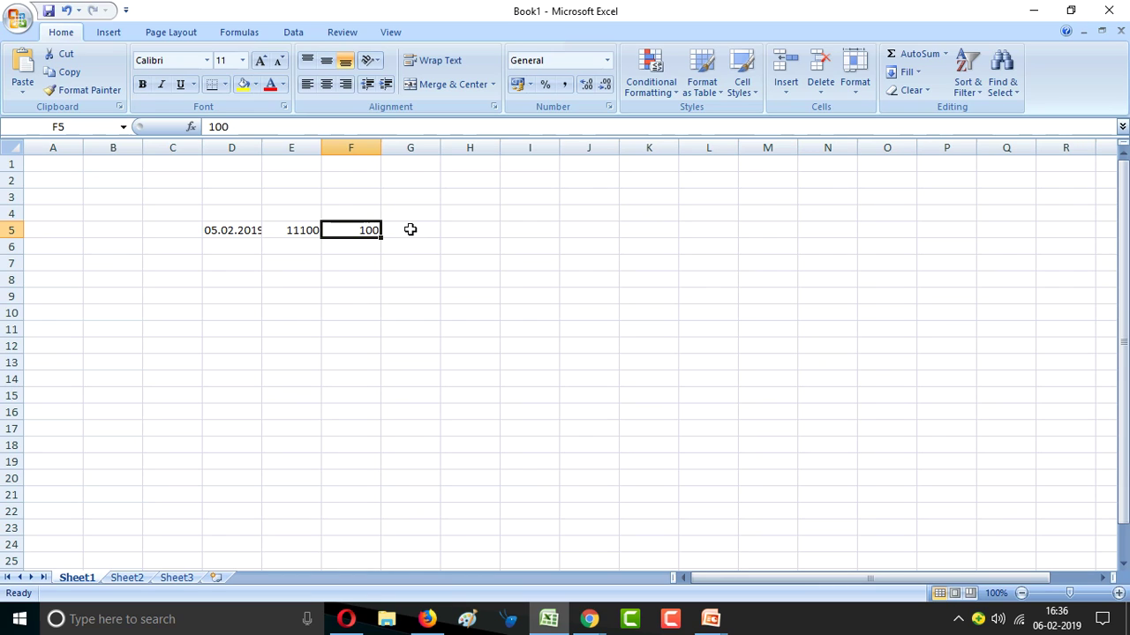
key("Right")
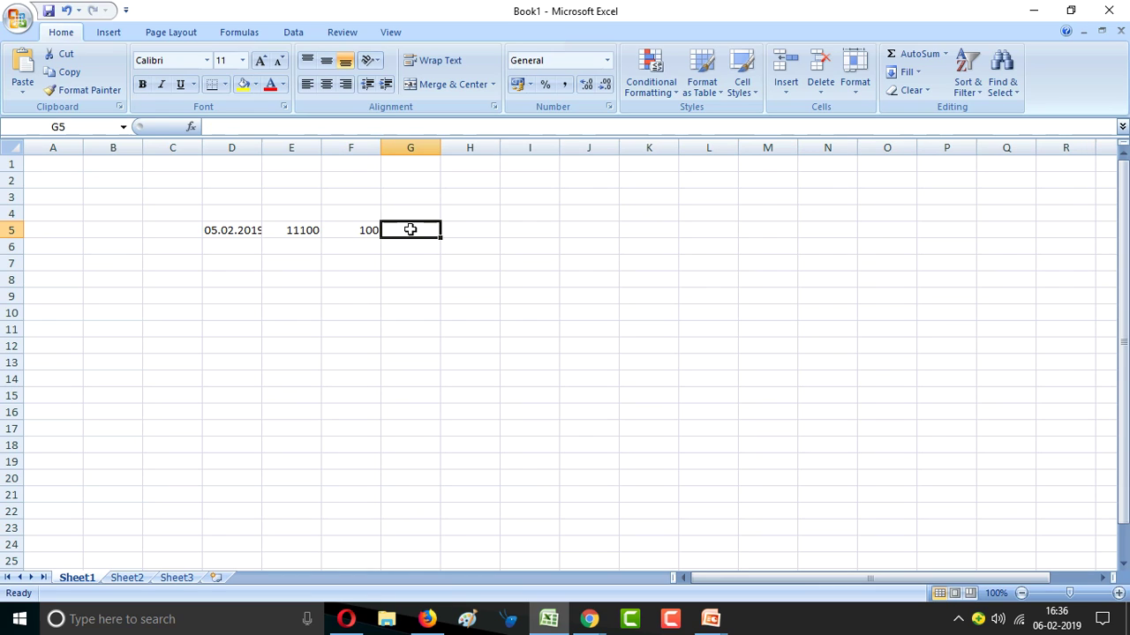
type("75")
key("Right")
Step: Multiply the premium by the lot size in cell H5 with the formula =F5*G5
type("=")
key("Left")
key("Left")
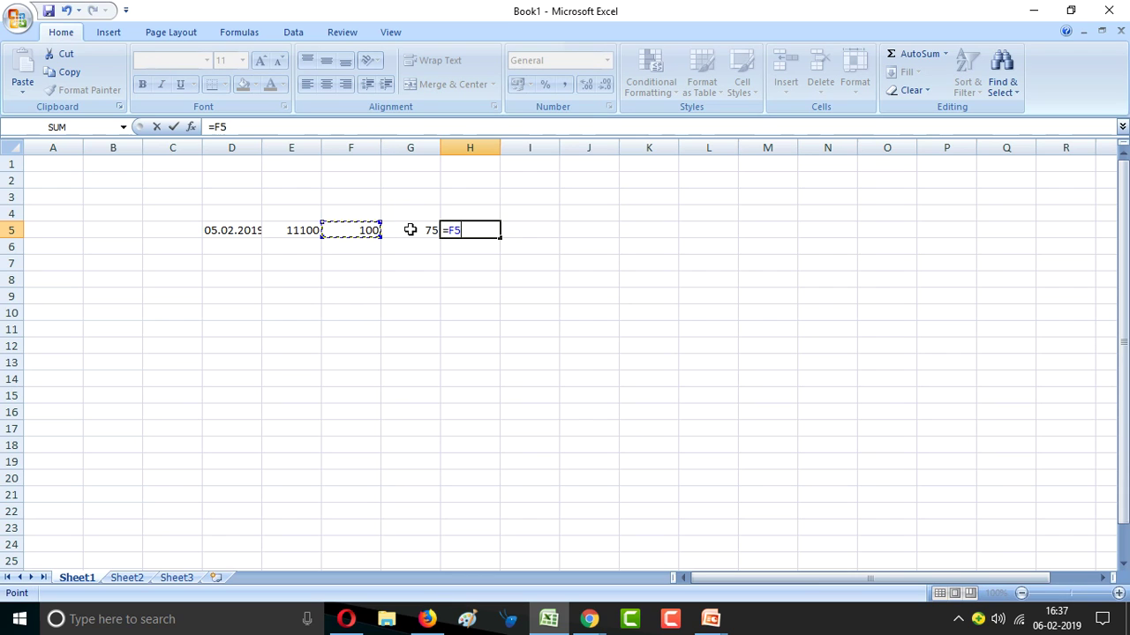
type("*")
key("Left")
key("Return")
key("Up")
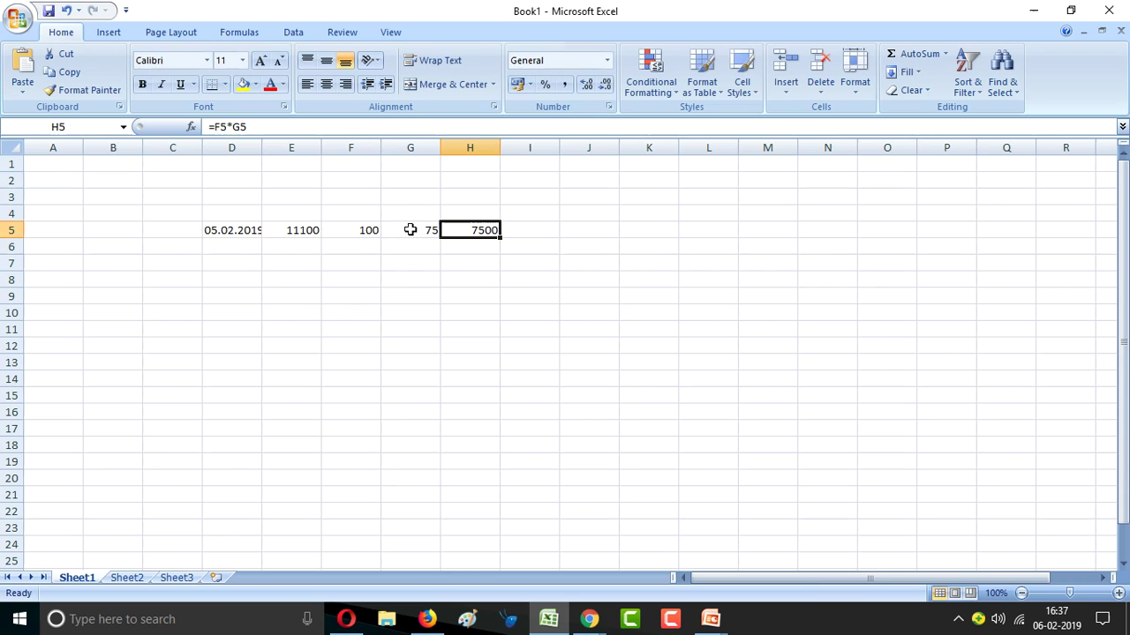
Step: Label the calculated amount by entering RISK in cell I5
key("Right")
type("RISK")
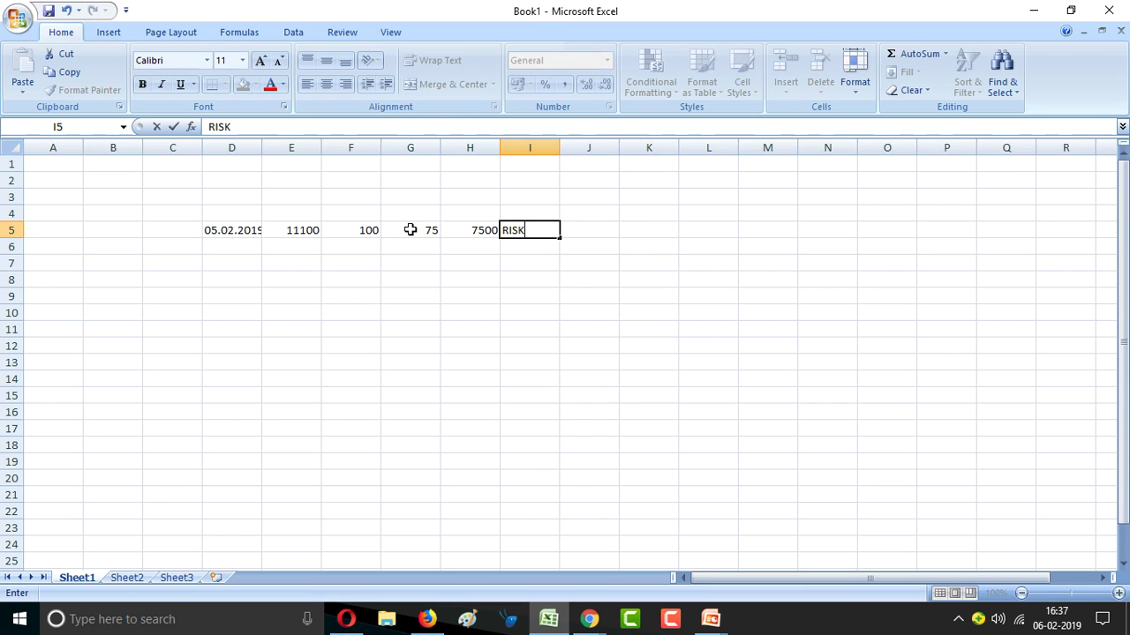
key("Return")
key("Up")
key("Left")
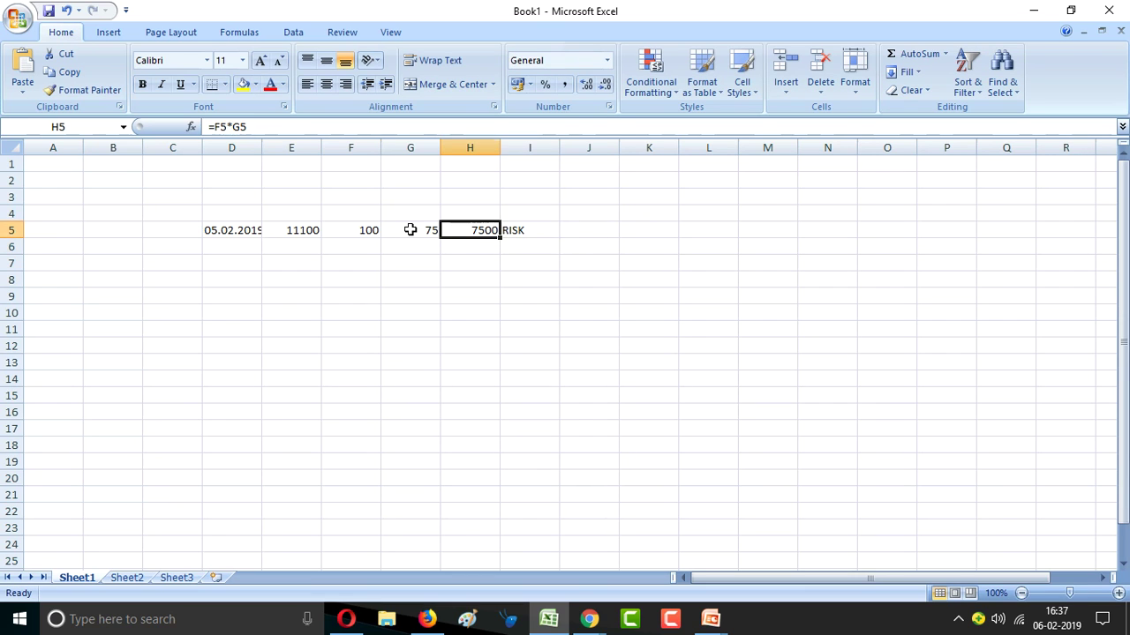
Step: Auto-fit the width of column D so the full date shows
key("Left")
key("Down")
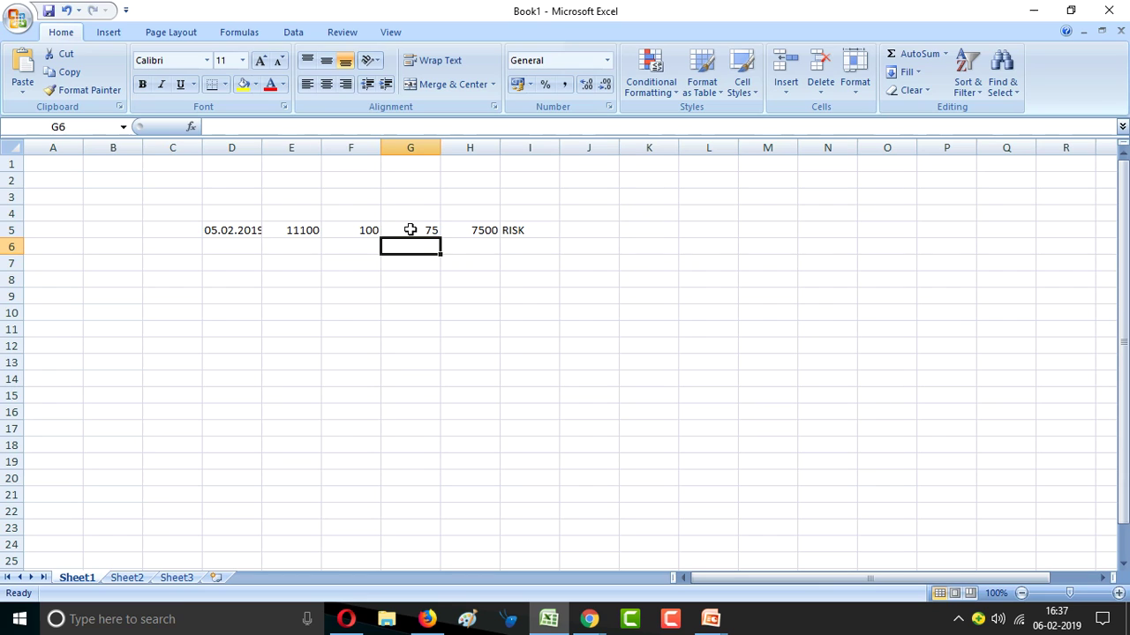
key("Down")
key("Left")
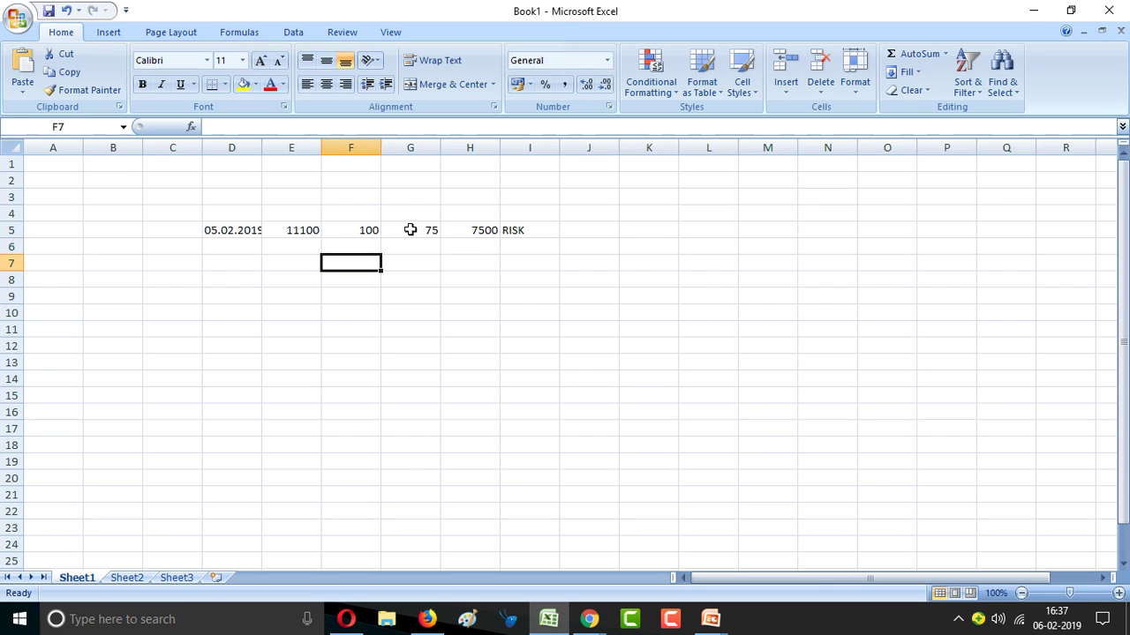
double_click(262, 147)
left_click(316, 249)
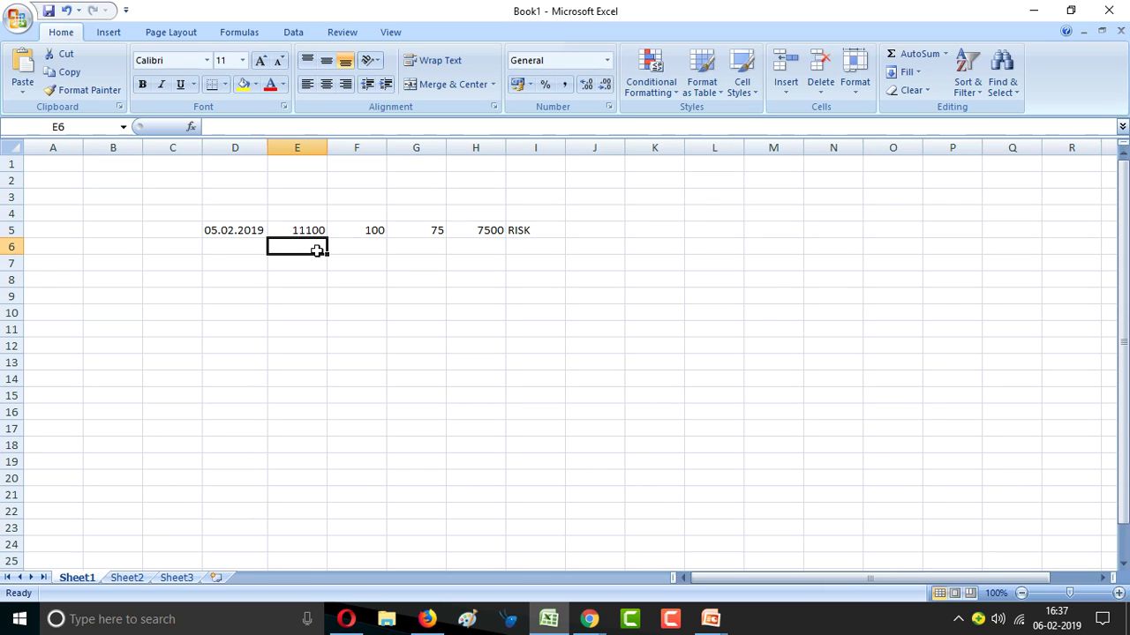
Step: List the strike prices 10900, 10950 and 11000 in cells E2 to E4, above the 11100 strike
left_click(303, 185)
type("10900")
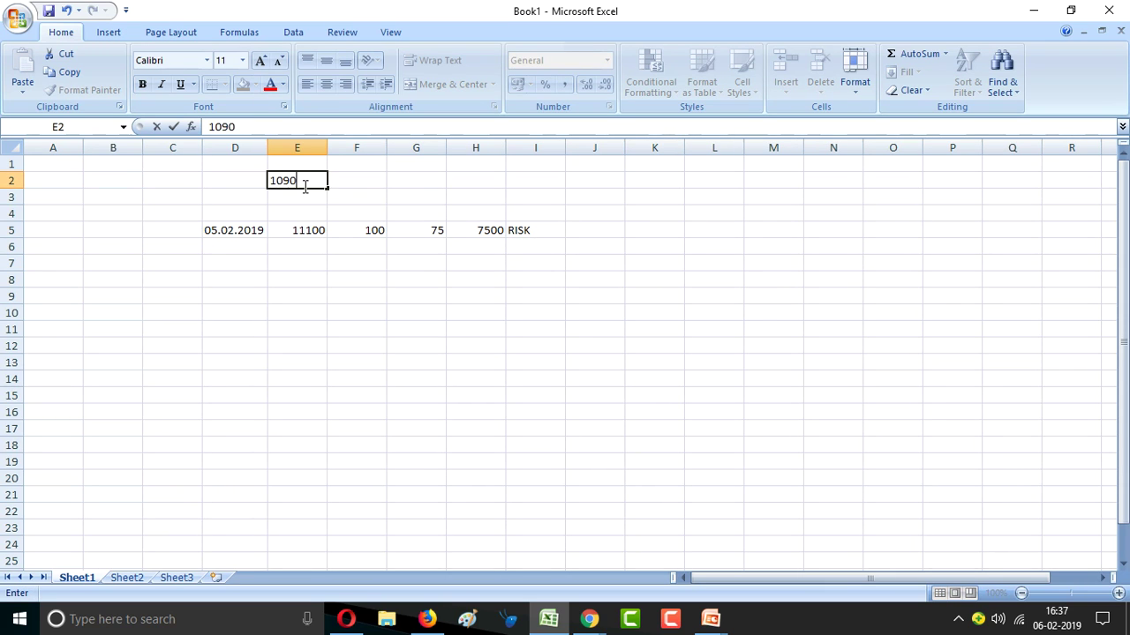
left_click(305, 186)
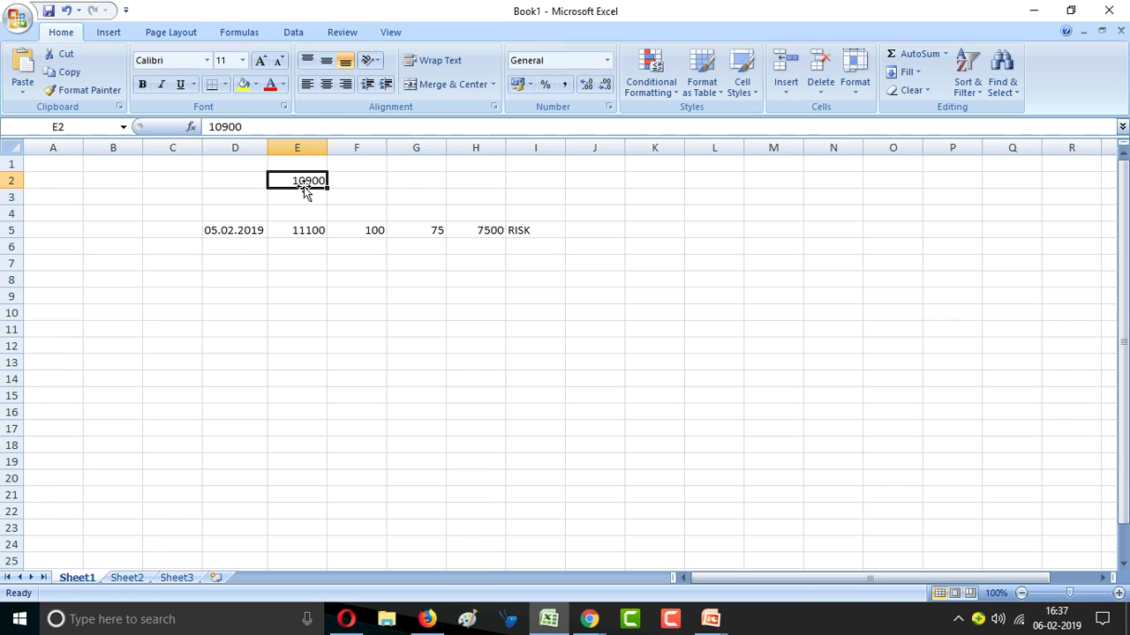
key("Return")
type("10")
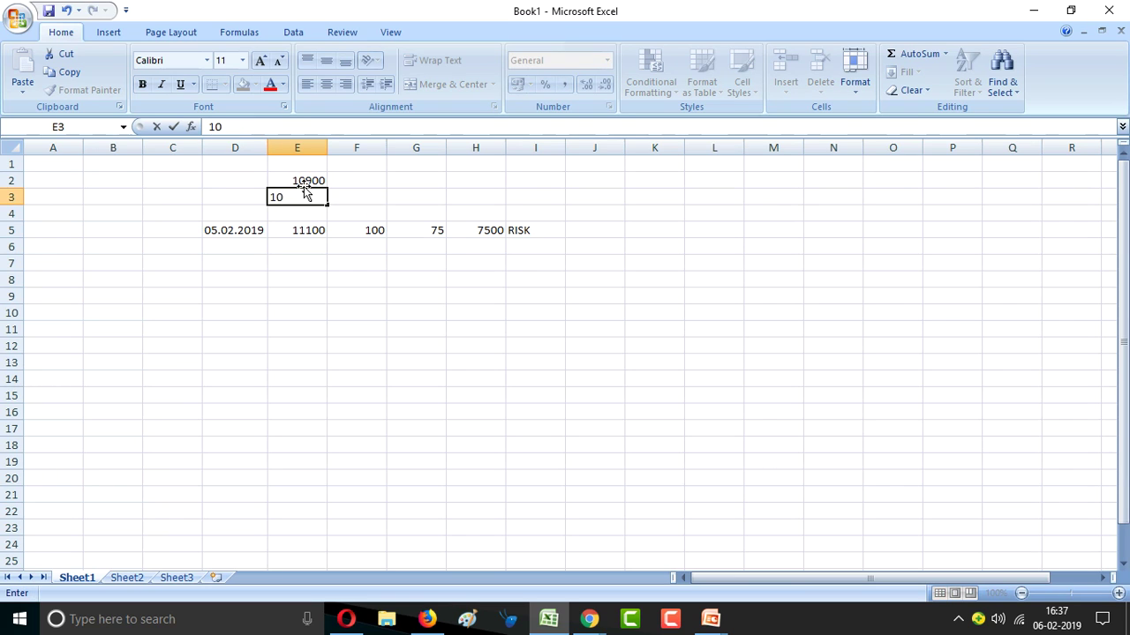
type("950")
key("Return")
type("11000")
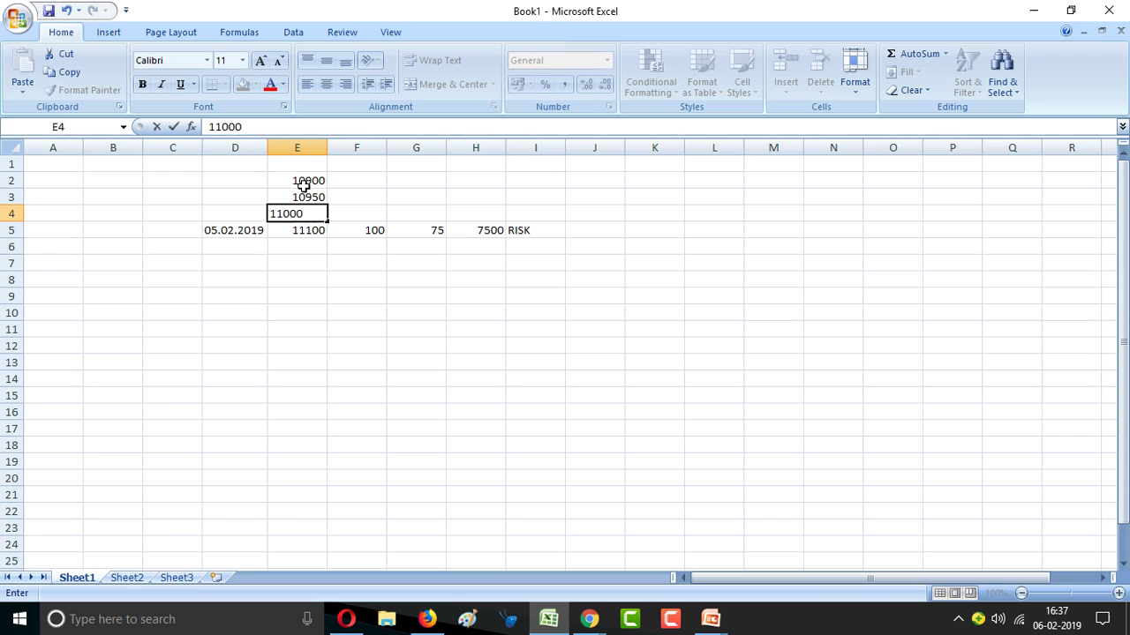
key("Return")
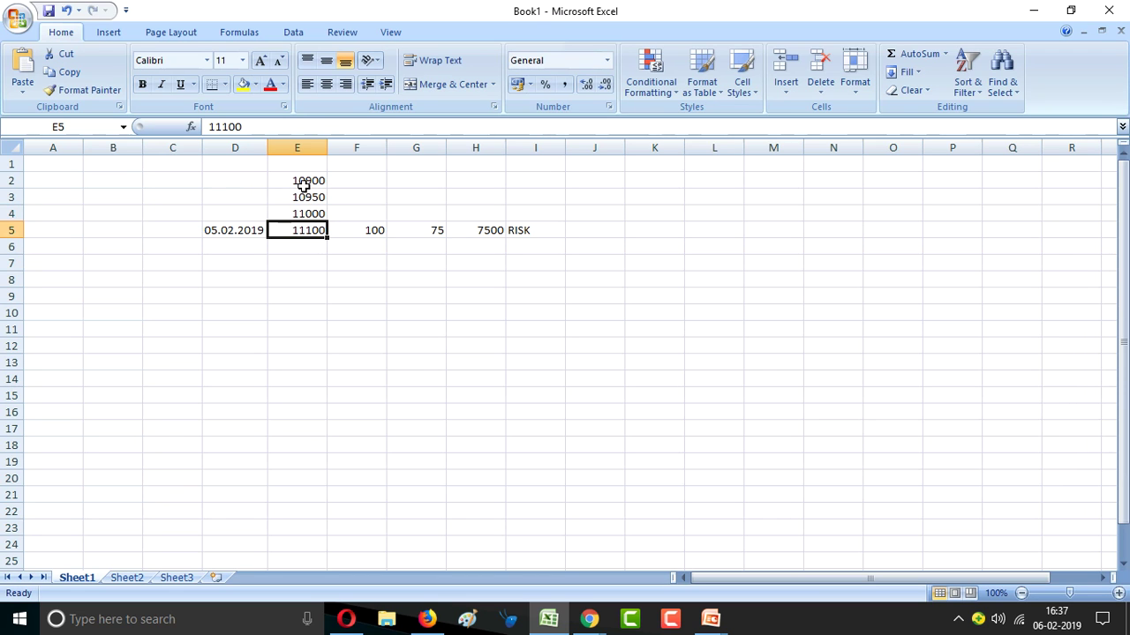
Step: Switch back to the NSE option chain in the browser and examine the strikes and premiums below 11000
key("Right")
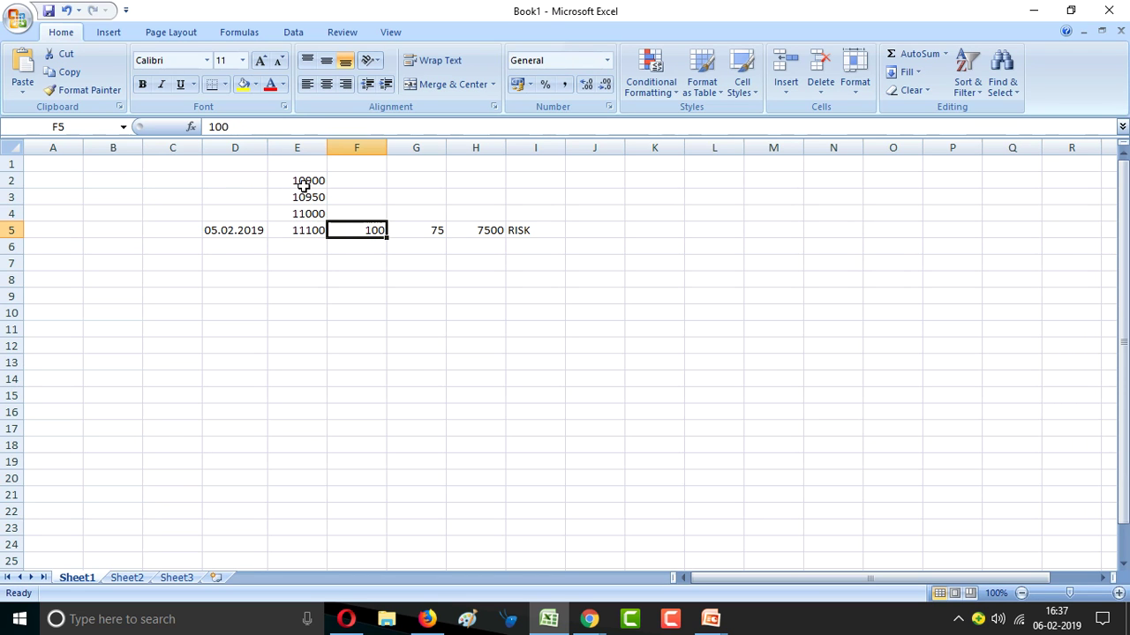
key("alt+Tab")
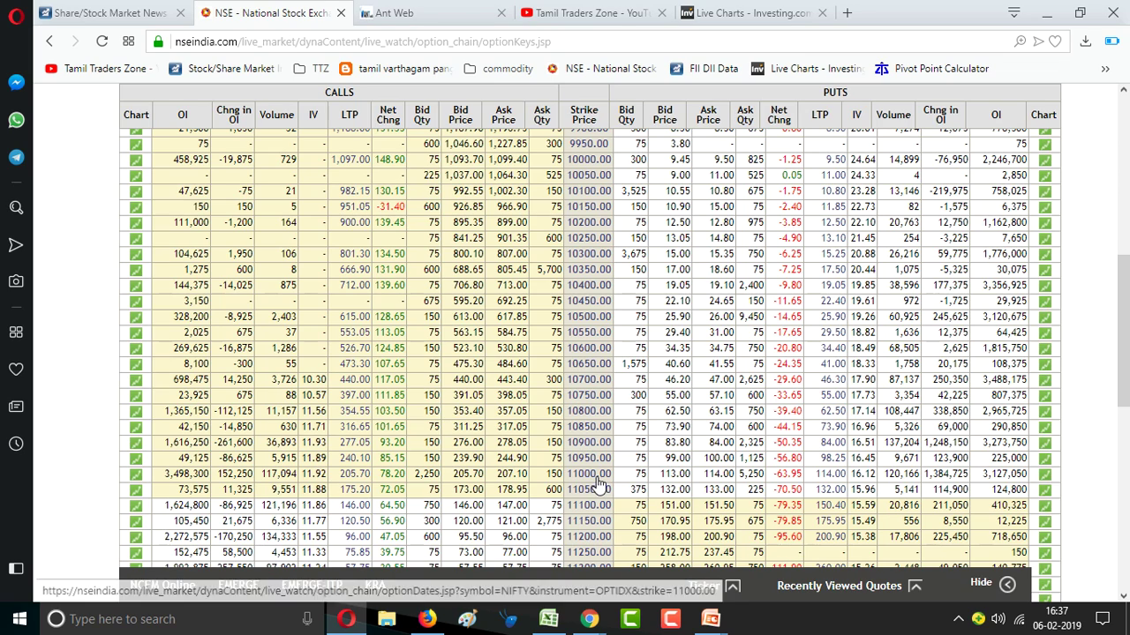
scroll(349, 484, "up", 2)
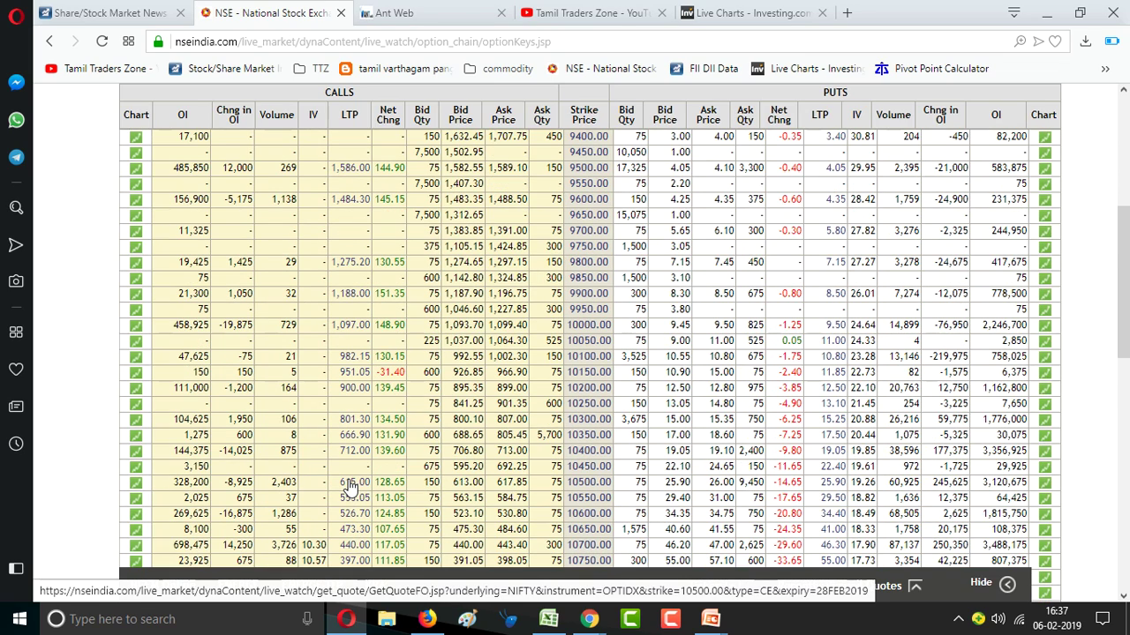
scroll(349, 483, "down", 1)
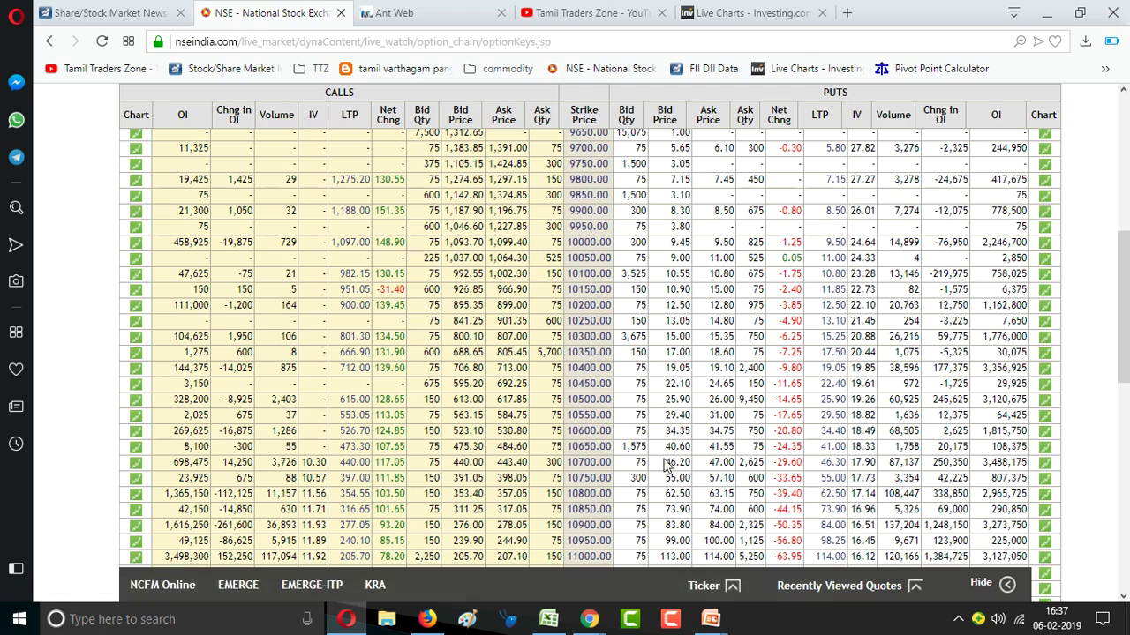
Step: Look up the 11100 call's LTP in the option chain, and in Excel enter 146 in F6 and lot size 75 in G6
scroll(591, 496, "down", 1)
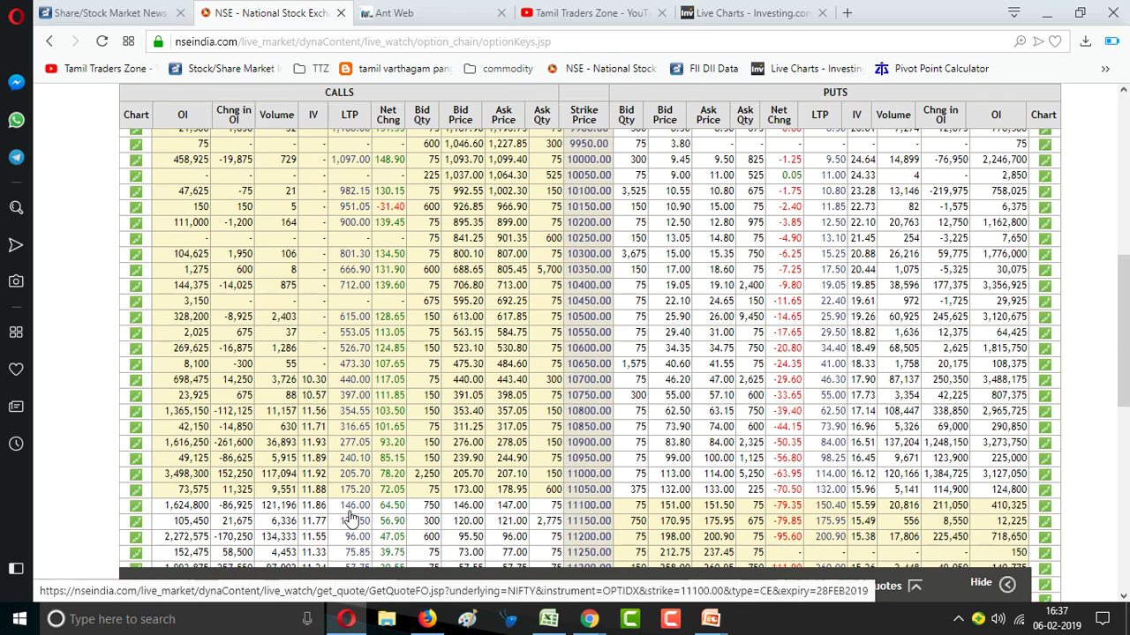
key("alt+Tab")
key("Return")
type("146")
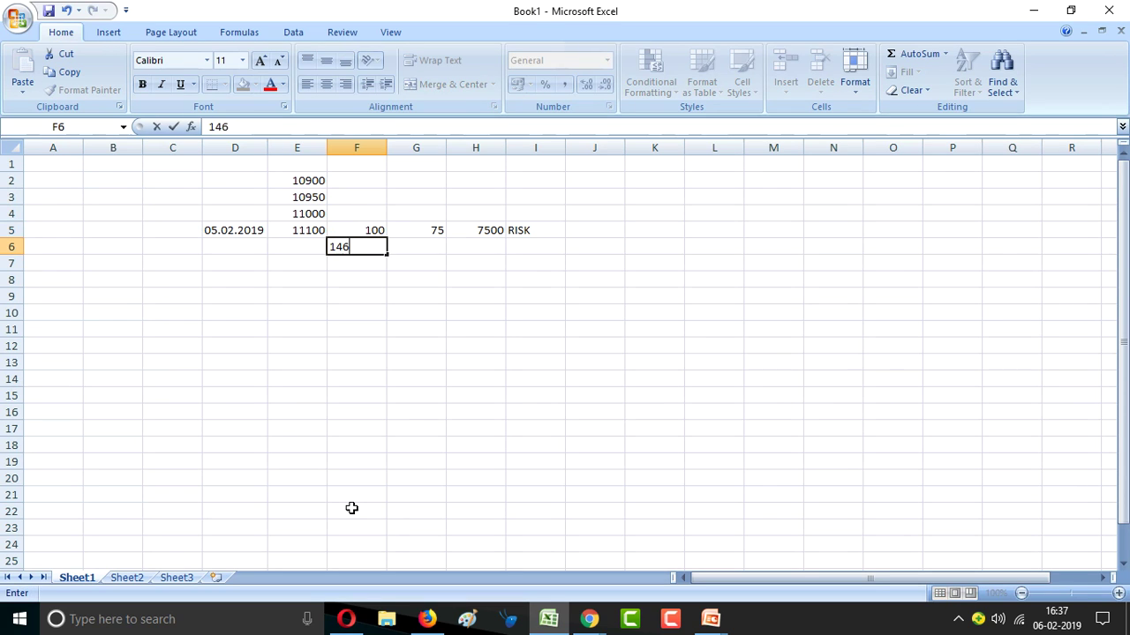
key("Tab")
type("75")
key("Tab")
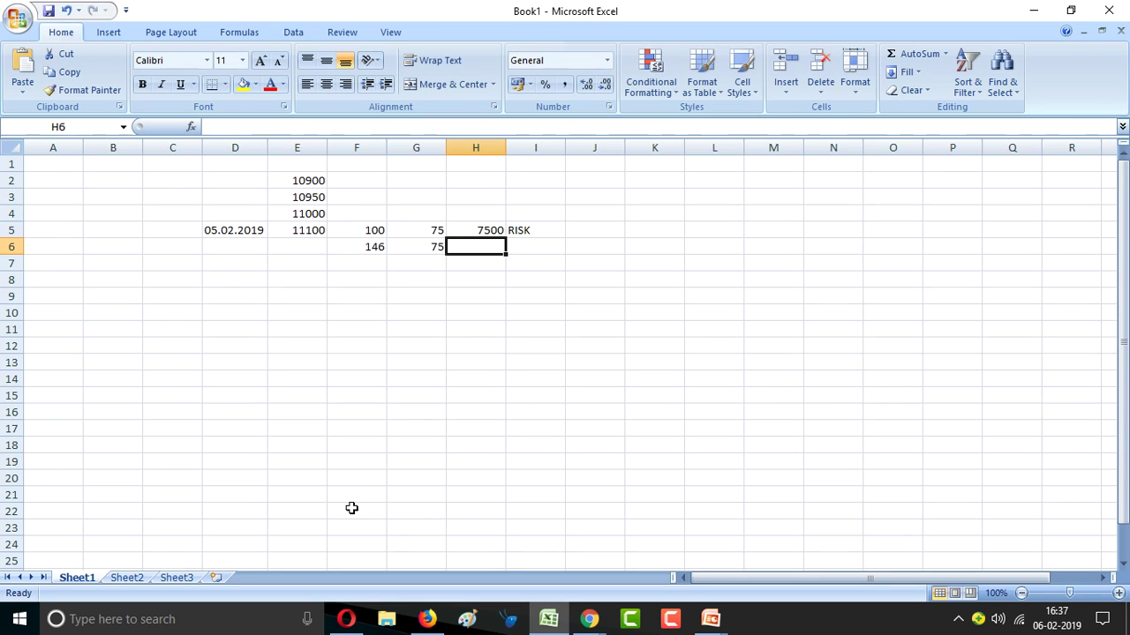
Step: Fill the amount formula from H5 down into H6, and calculate the difference between the two amounts in H7 with =H6-H5
key("ctrl+d")
key("Down")
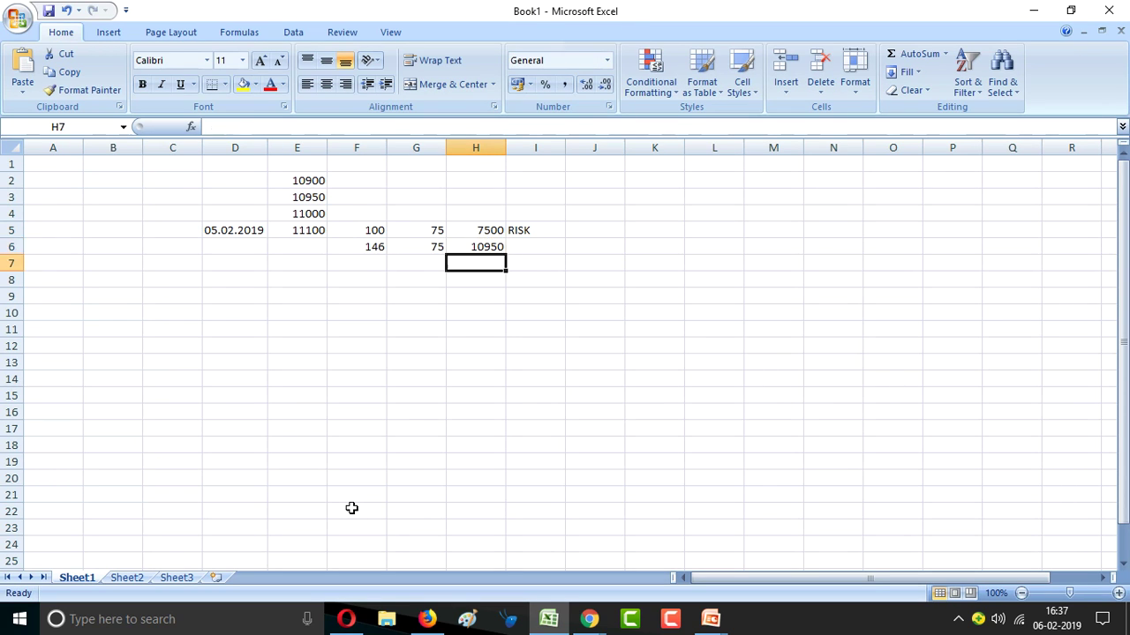
type("=")
key("Up")
type("-")
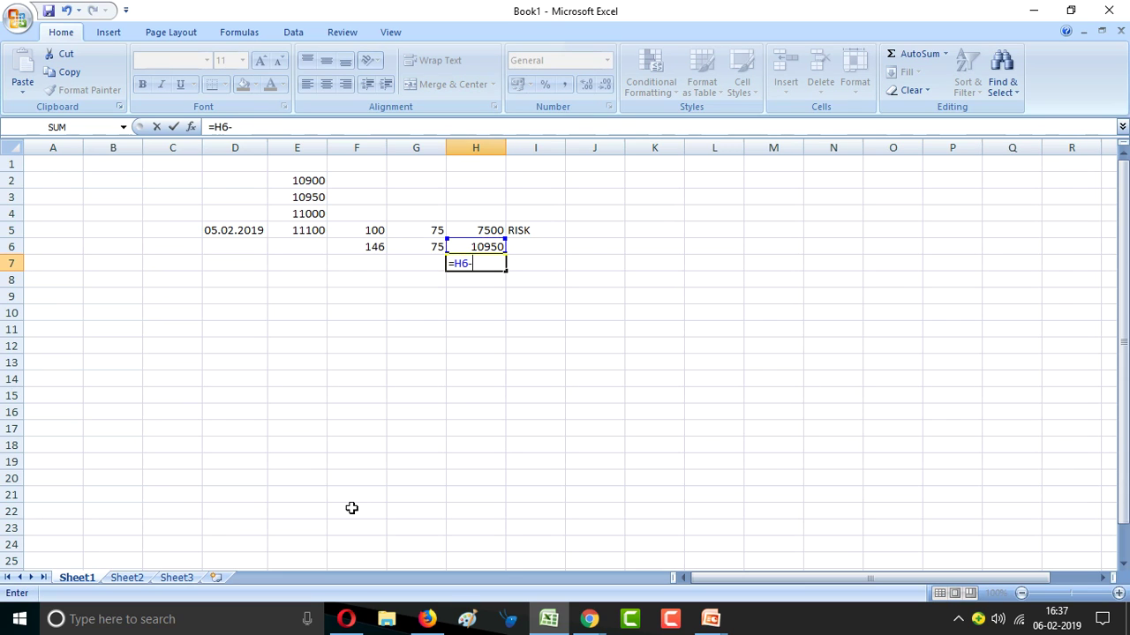
key("Up")
key("Up")
key("Return")
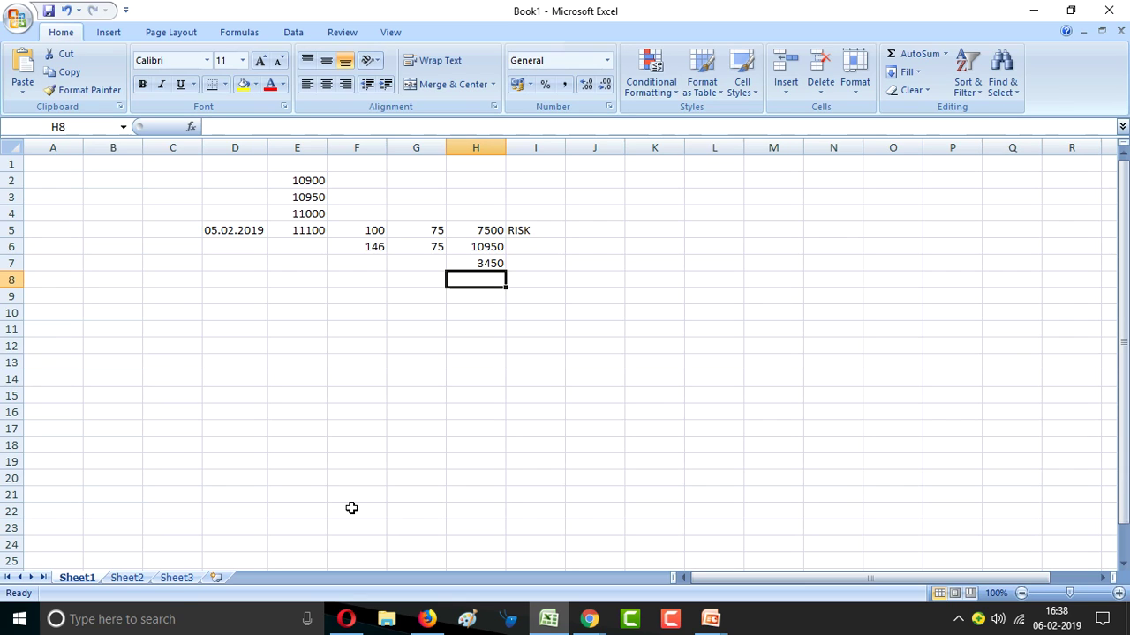
Step: Change the second premium in cell F6 to 160 to recalculate the amount and the difference
key("Up")
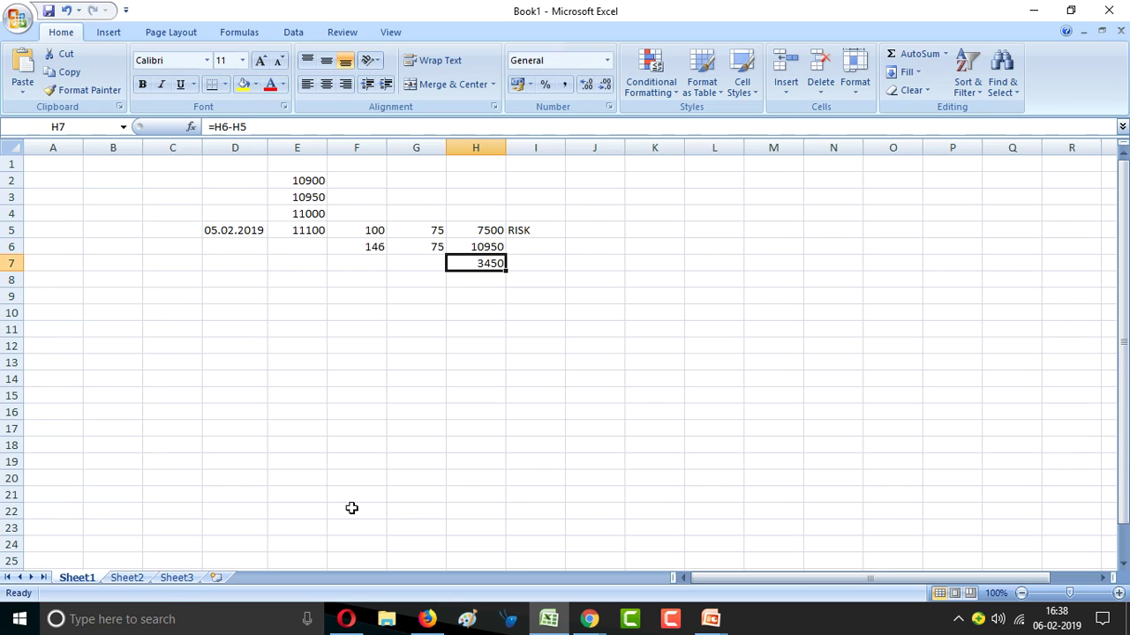
key("Left")
key("Left")
key("Up")
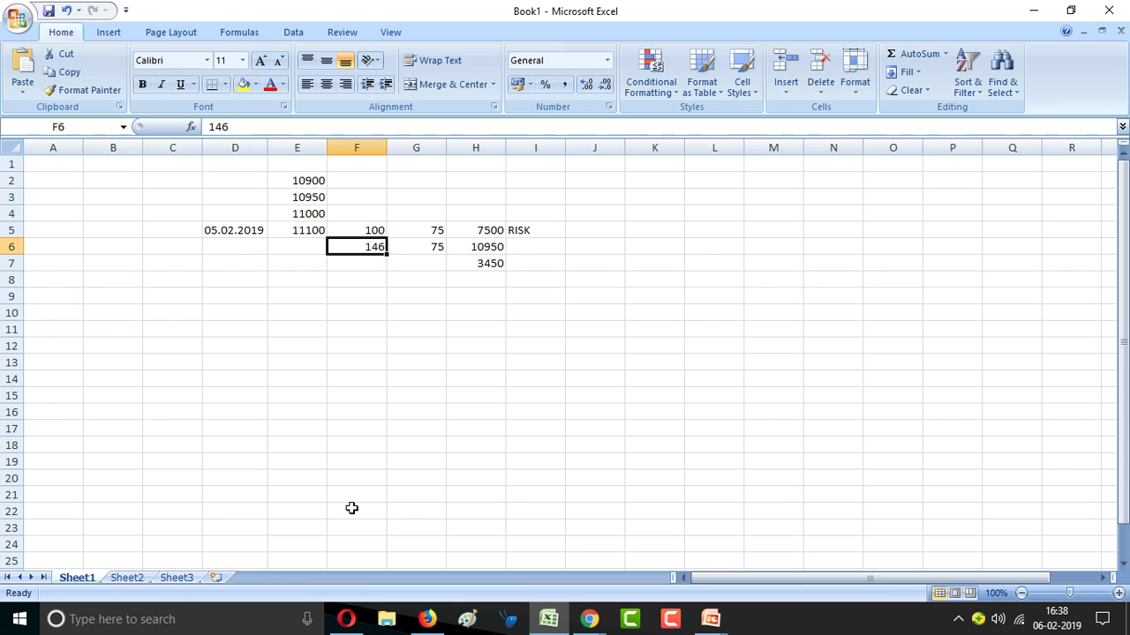
type("150")
key("BackSpace")
key("BackSpace")
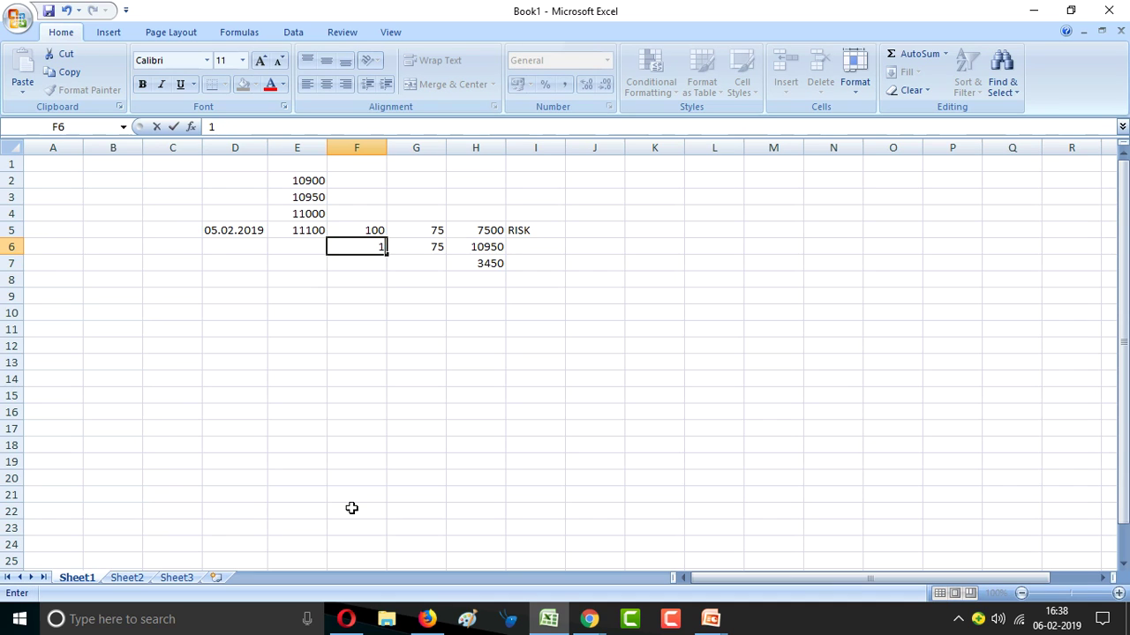
type("60")
key("Return")
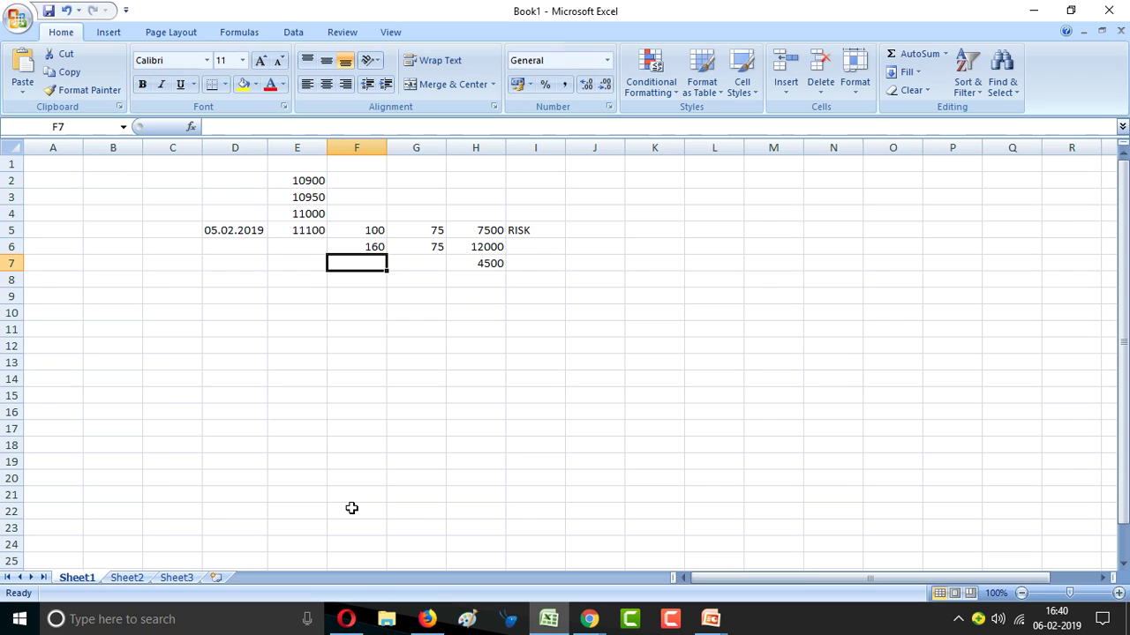
Step: Switch to the PowerPoint slide show and advance past the contact details slide to the closing Thank you slide
left_click(710, 619)
left_click(777, 567)
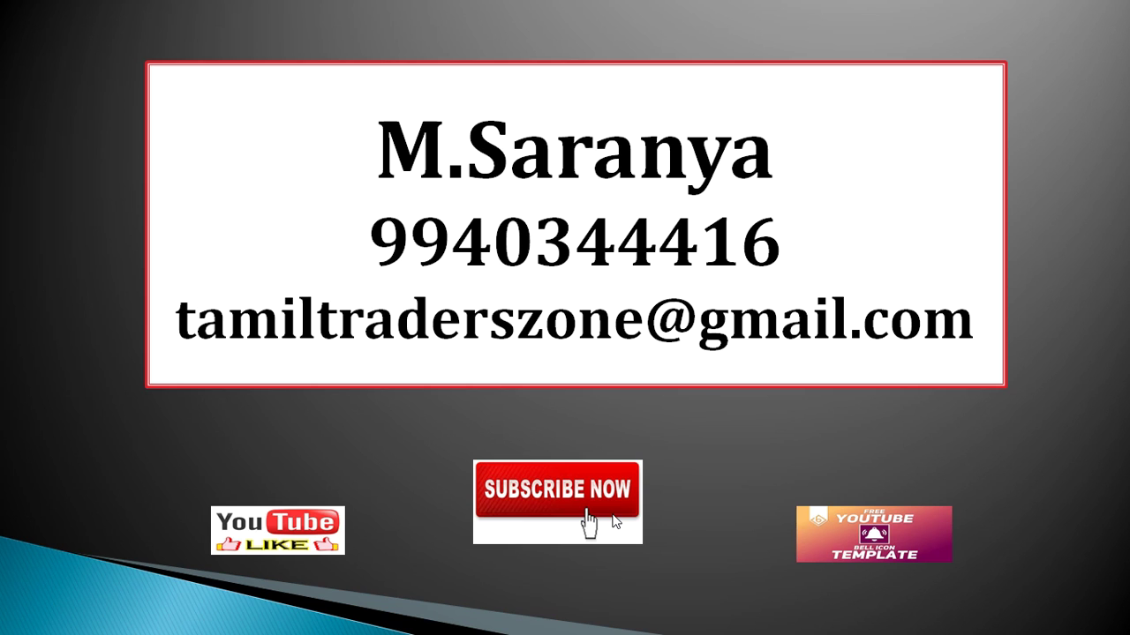
left_click(613, 520)
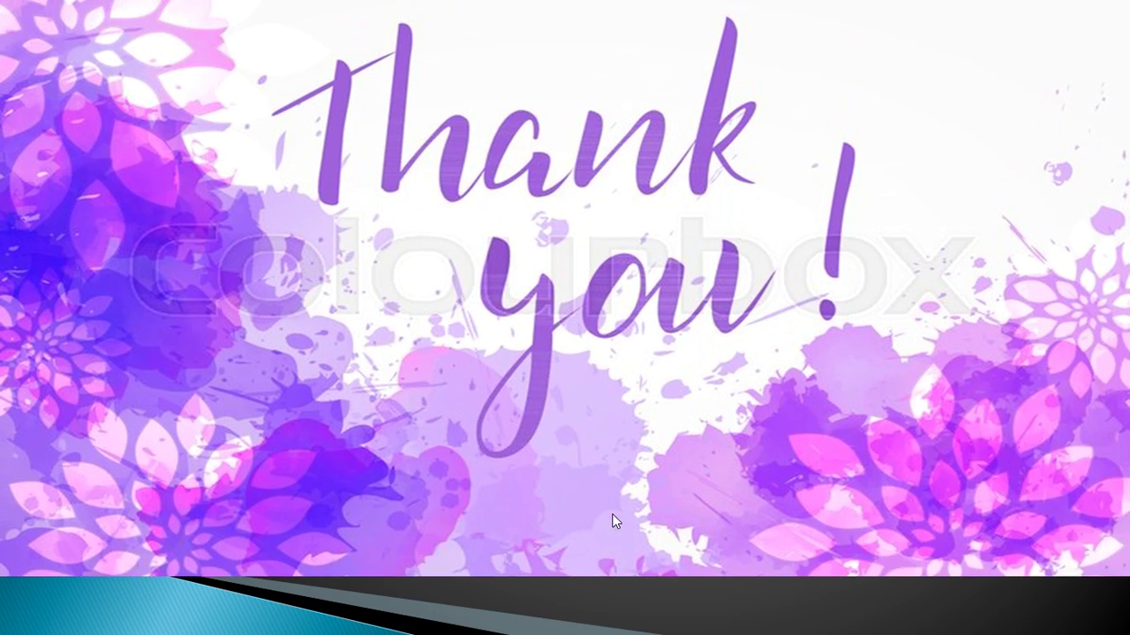
key("alt+Tab")
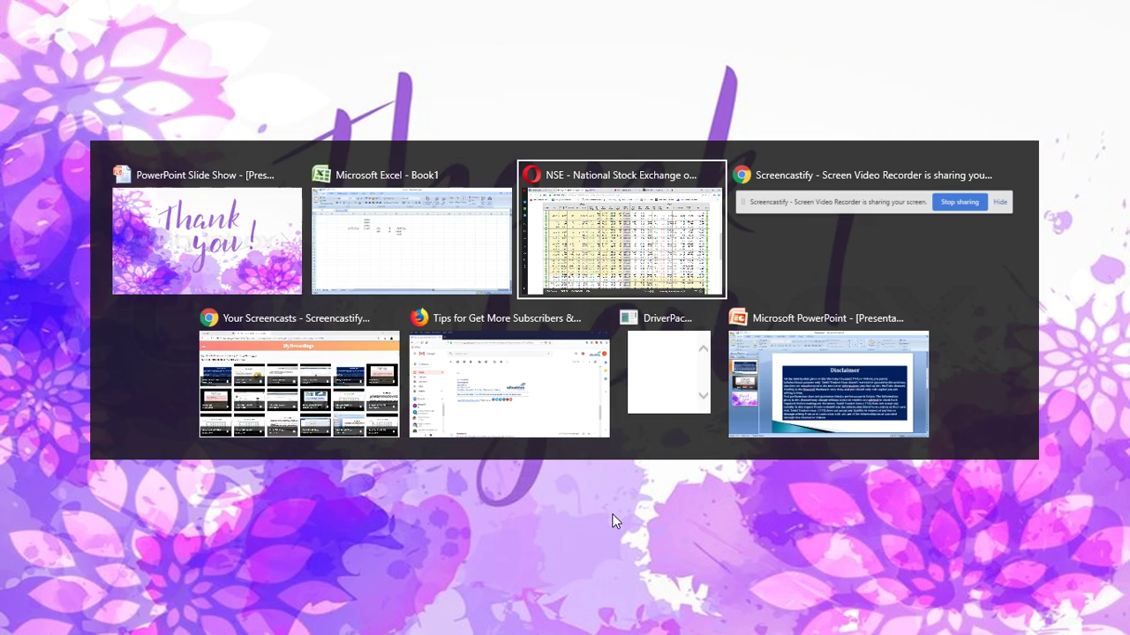